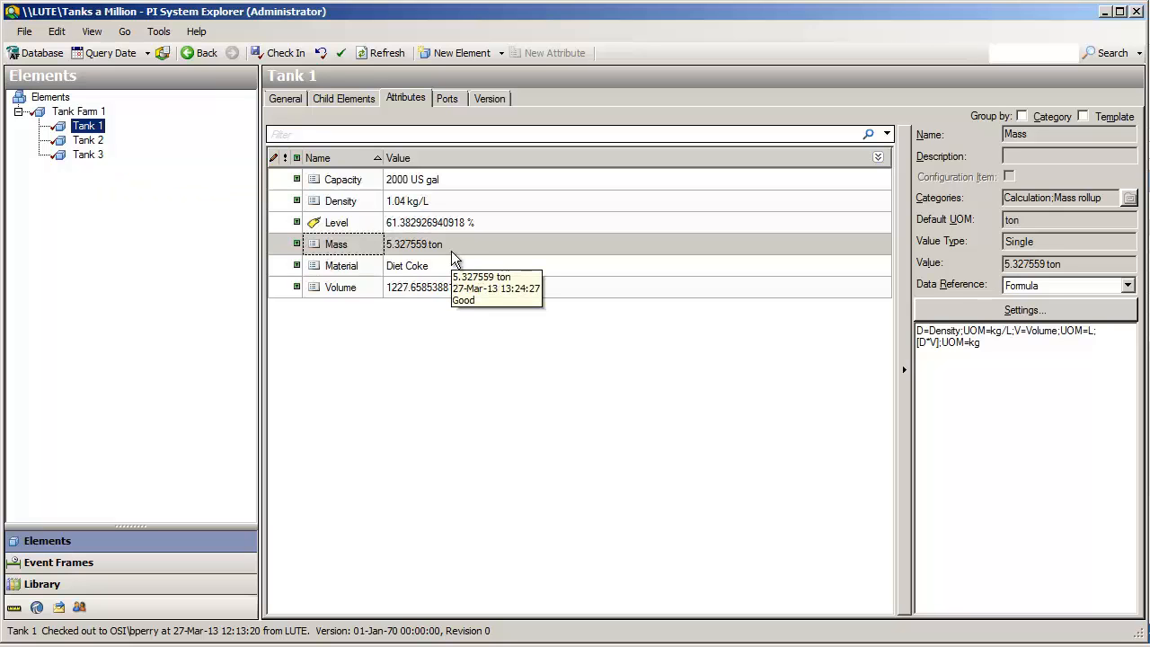
# Add an attribute template named Mass Share to the Tank element template in the library
pyautogui.click(89, 111)
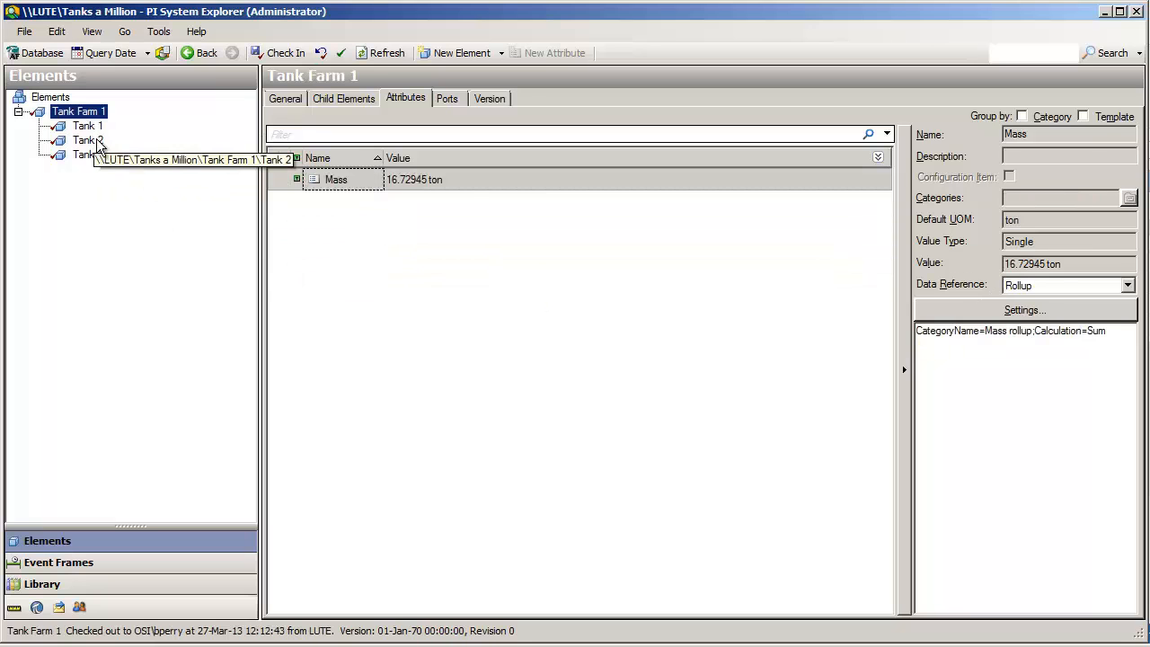
pyautogui.moveTo(402, 185)
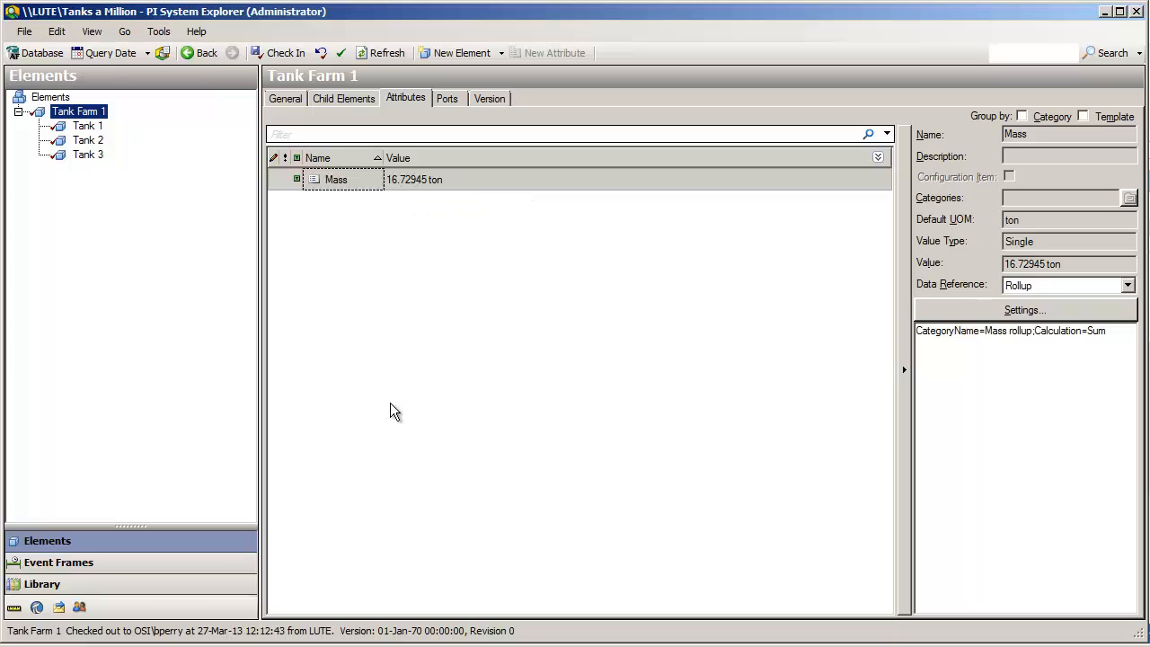
pyautogui.click(121, 588)
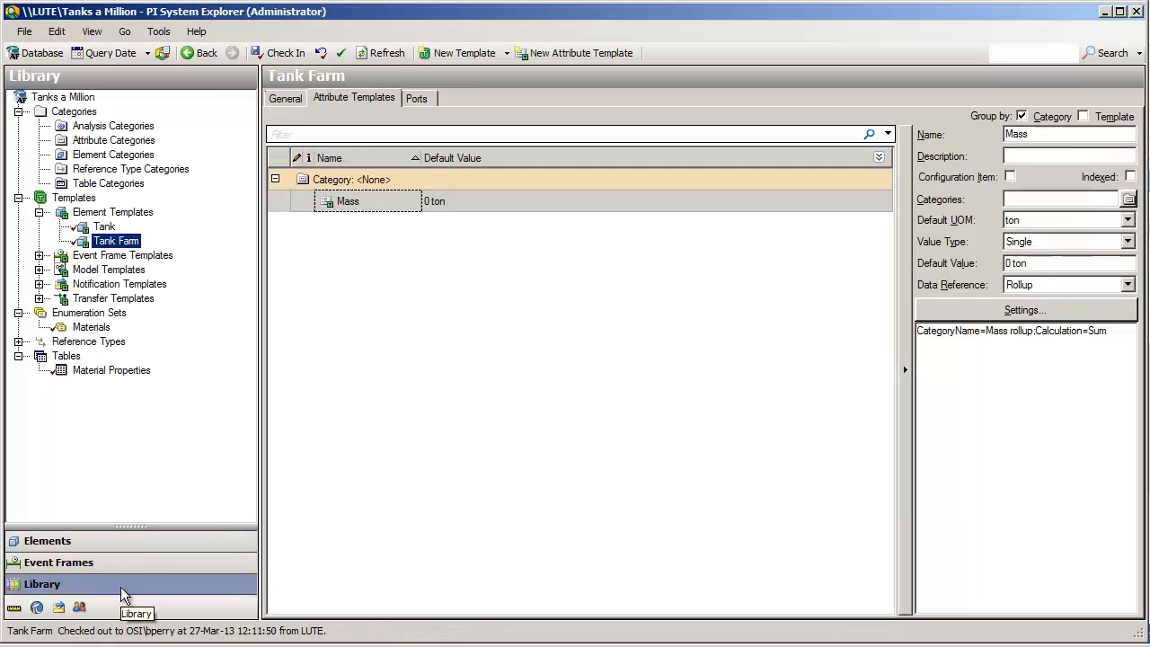
pyautogui.click(105, 228)
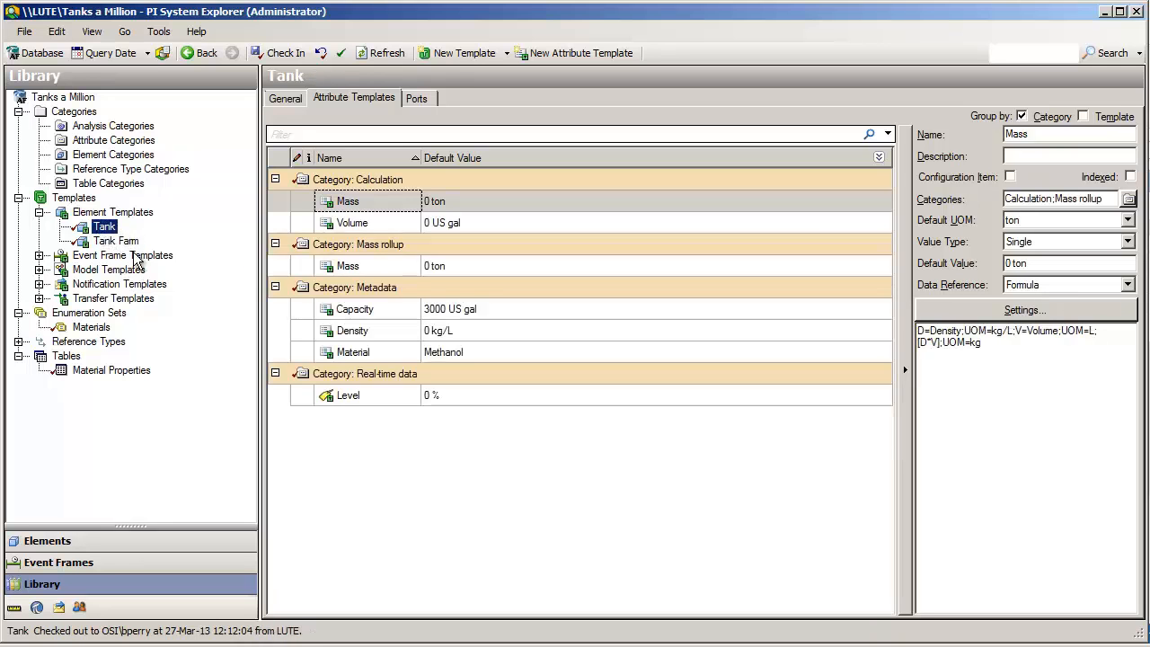
pyautogui.rightClick(383, 461)
pyautogui.click(405, 471)
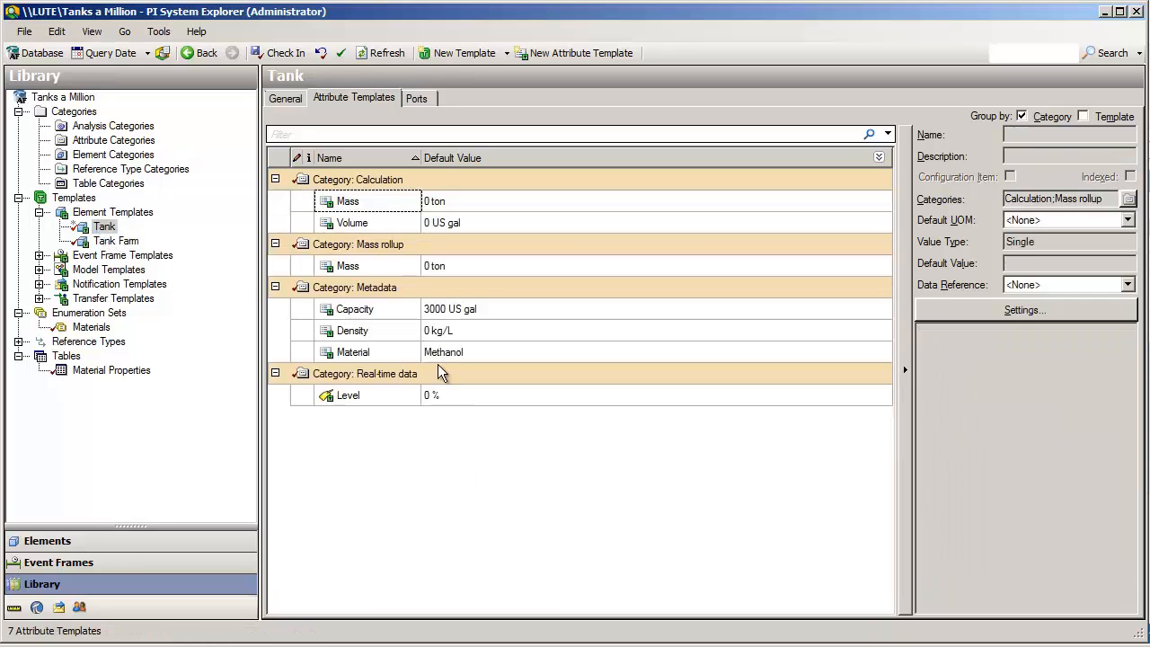
pyautogui.write('Mass ')
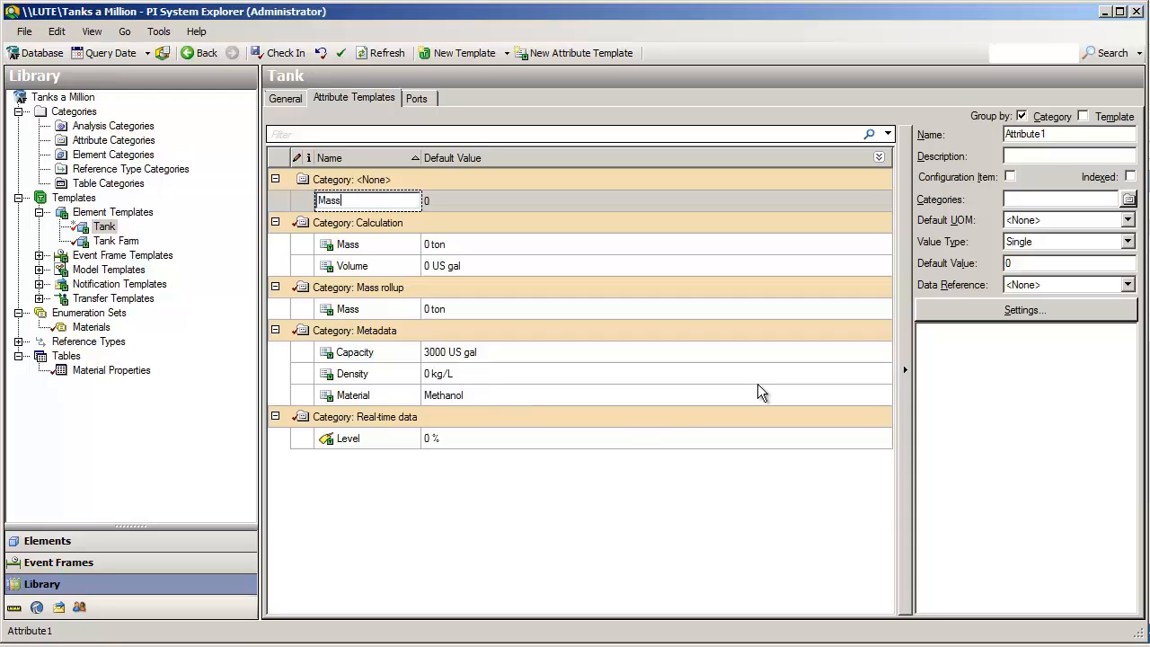
pyautogui.write('Share')
pyautogui.press('Return')
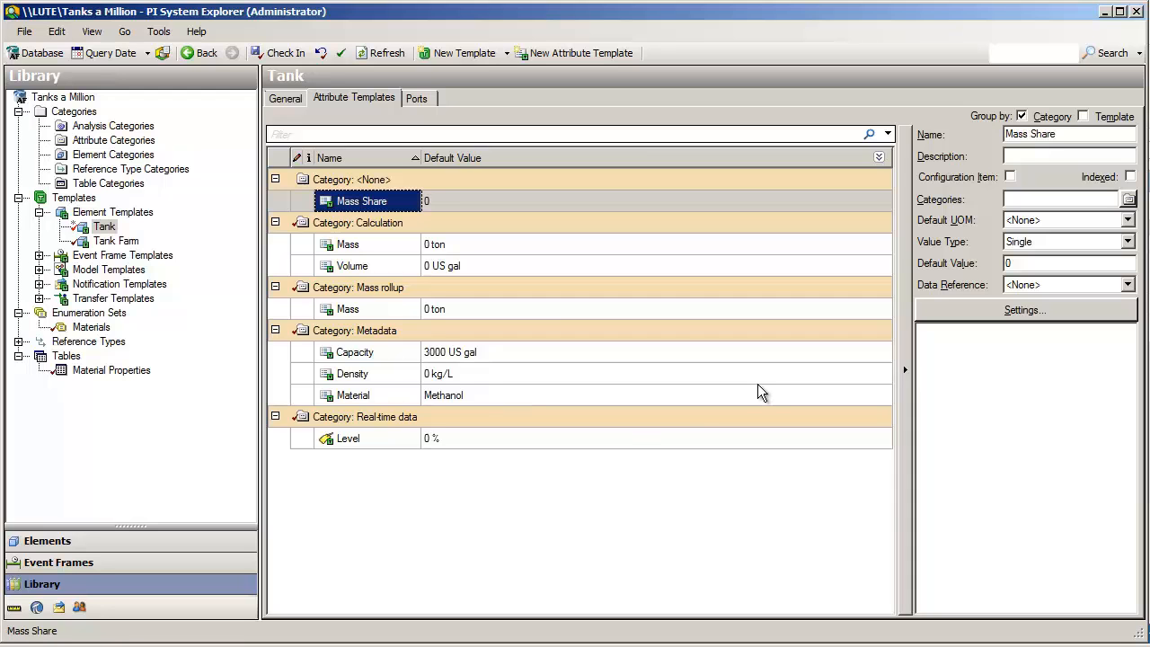
# Set the Mass Share attribute's default unit of measure to percent and its data reference to Formula
pyautogui.click(1049, 221)
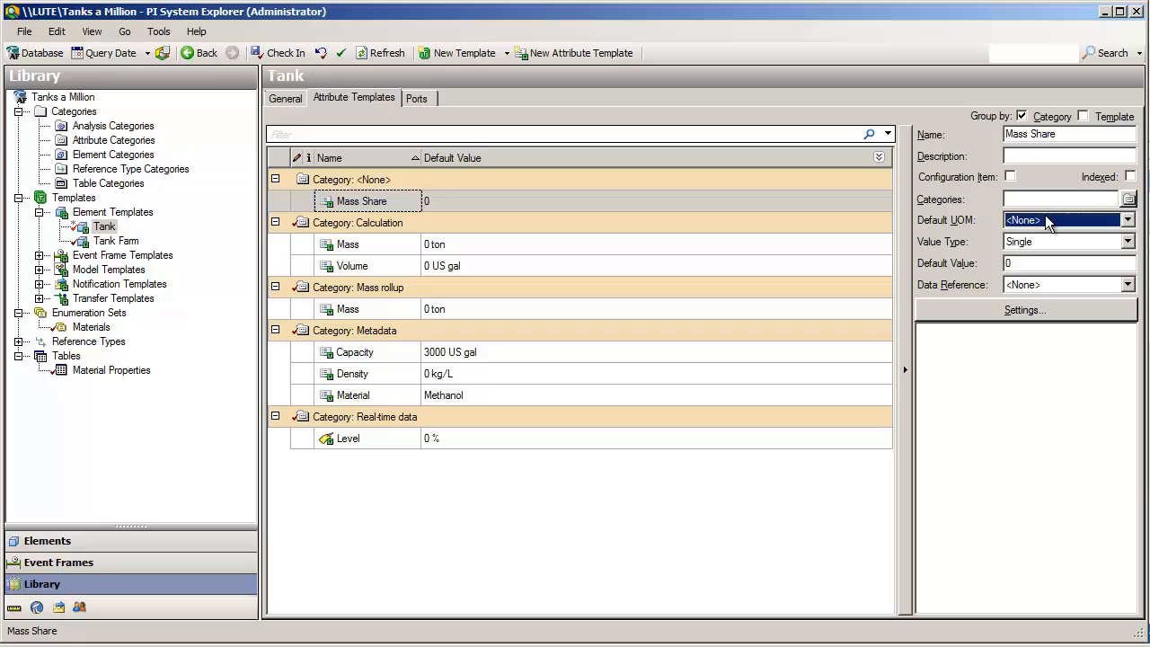
pyautogui.moveTo(1024, 625)
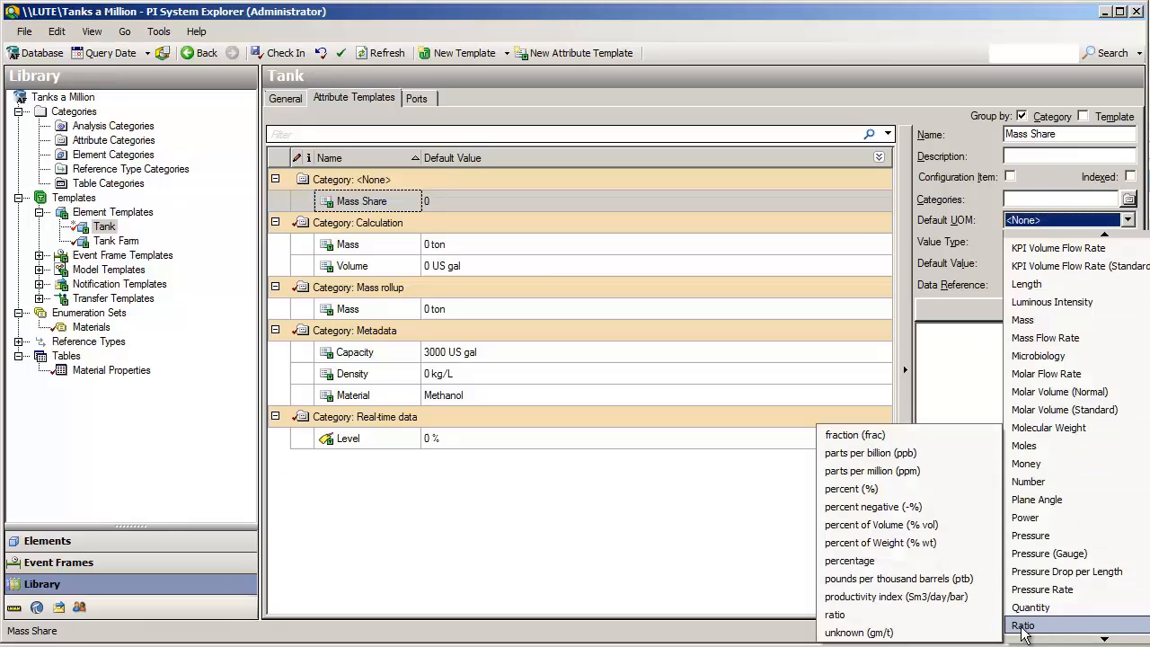
pyautogui.click(888, 490)
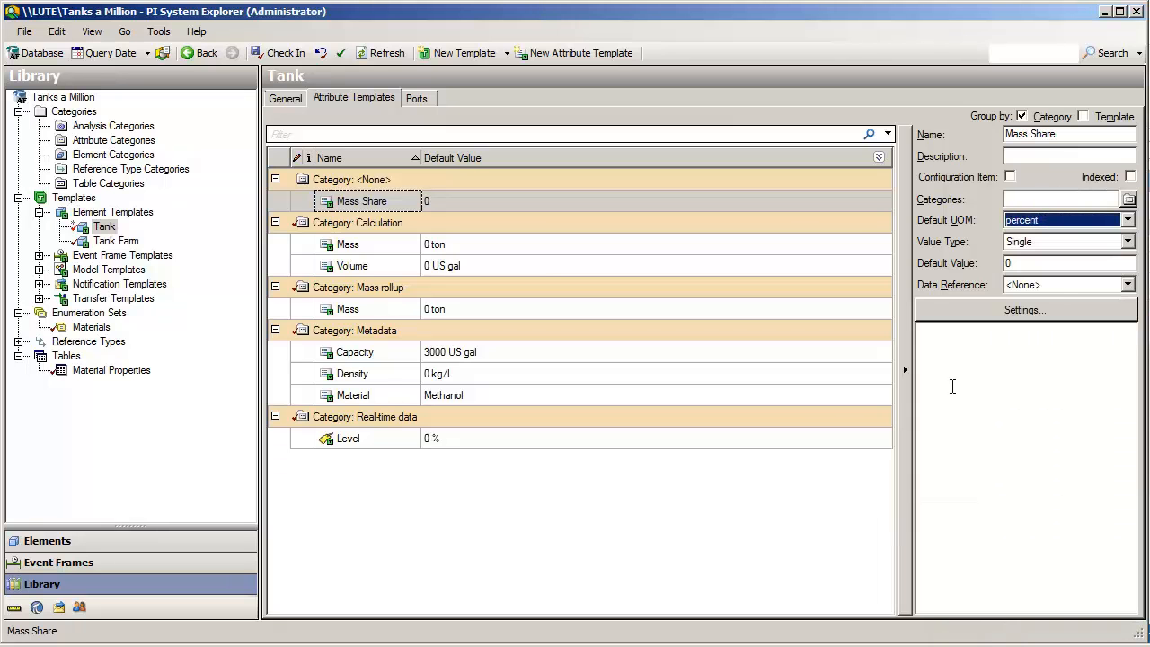
pyautogui.click(1053, 287)
pyautogui.click(1033, 360)
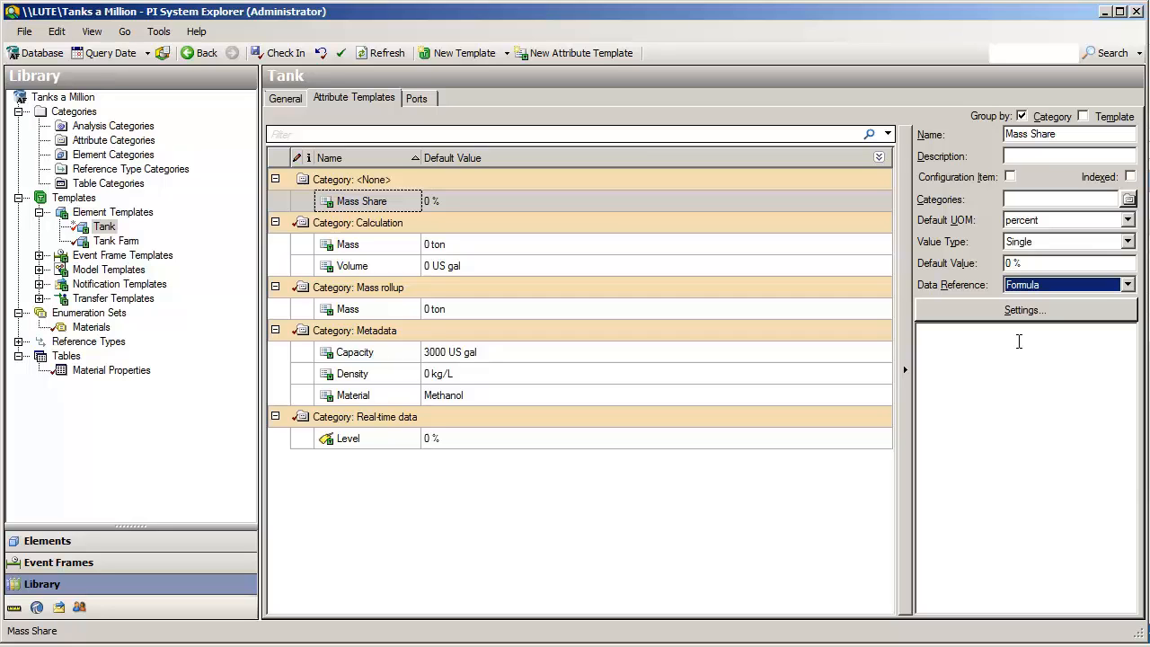
# Add a parameter M to the Mass Share formula that reads the Mass attribute in ton
pyautogui.click(1004, 311)
pyautogui.moveTo(431, 120); pyautogui.dragTo(621, 168)
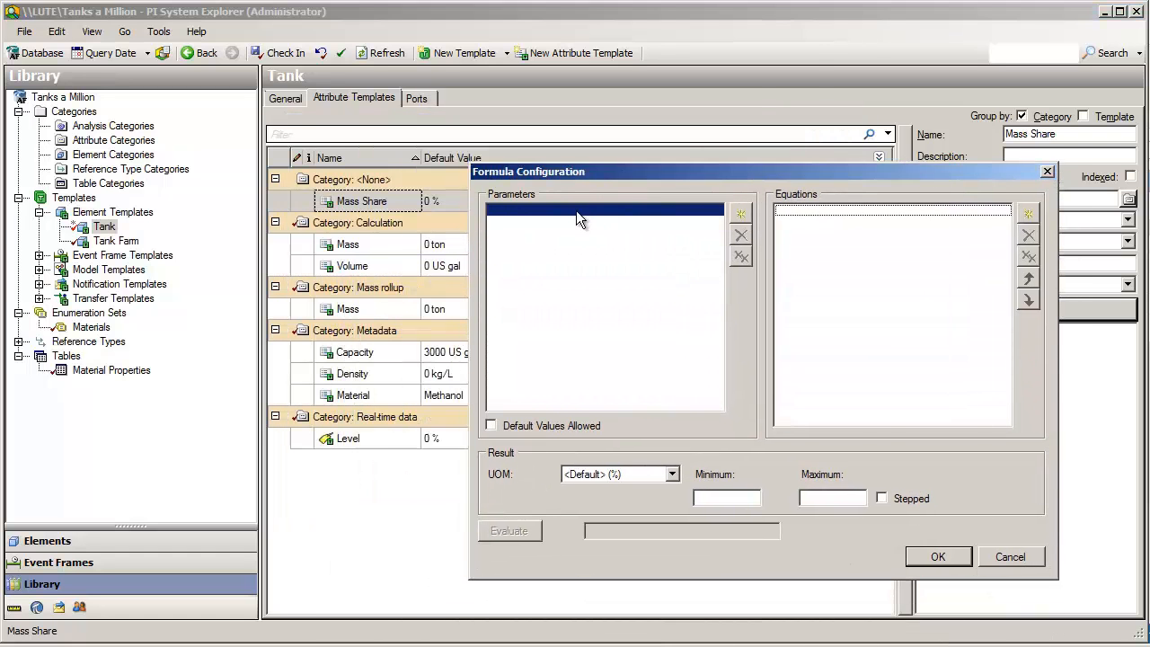
pyautogui.doubleClick(576, 212)
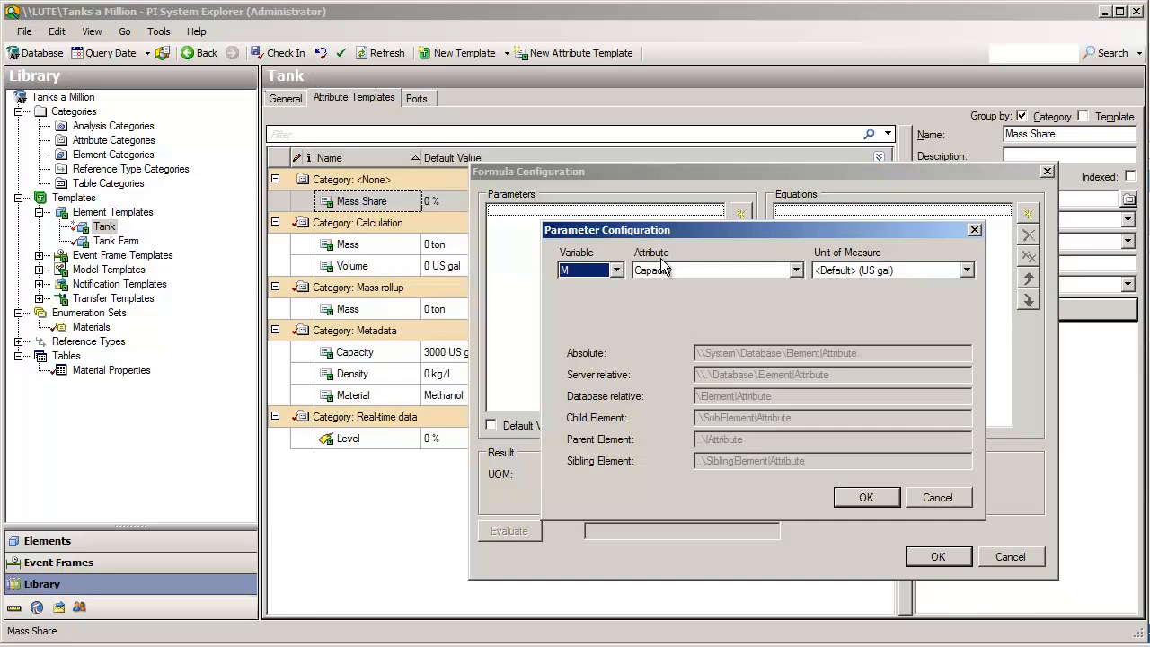
pyautogui.click(662, 268)
pyautogui.click(675, 320)
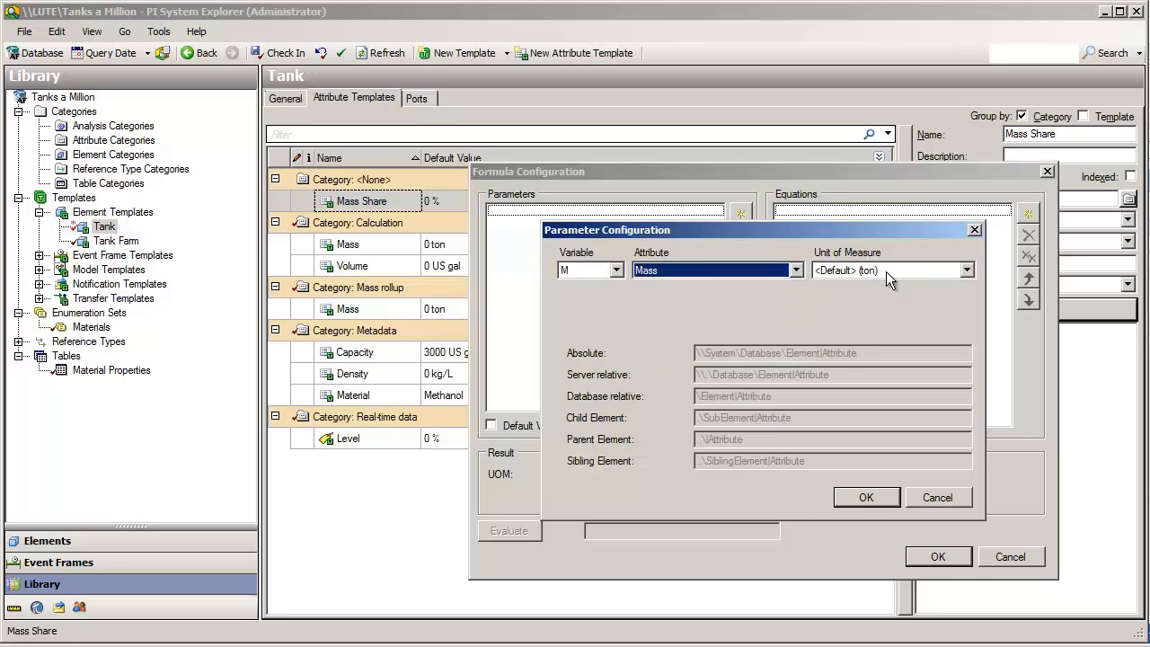
pyautogui.click(886, 271)
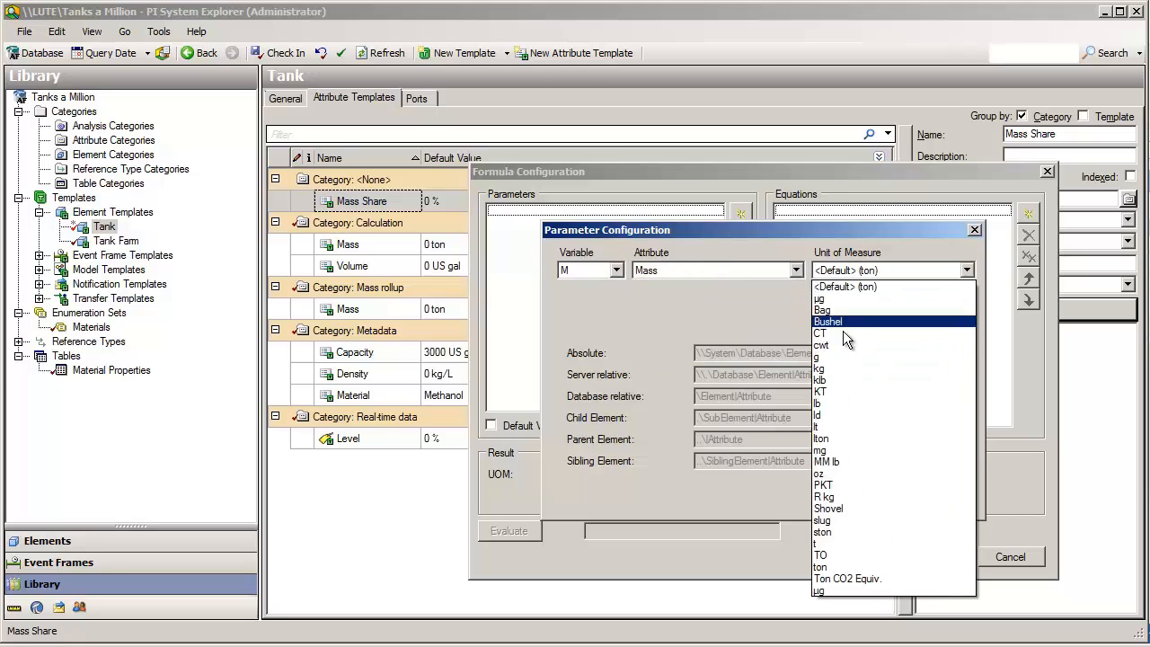
pyautogui.click(847, 567)
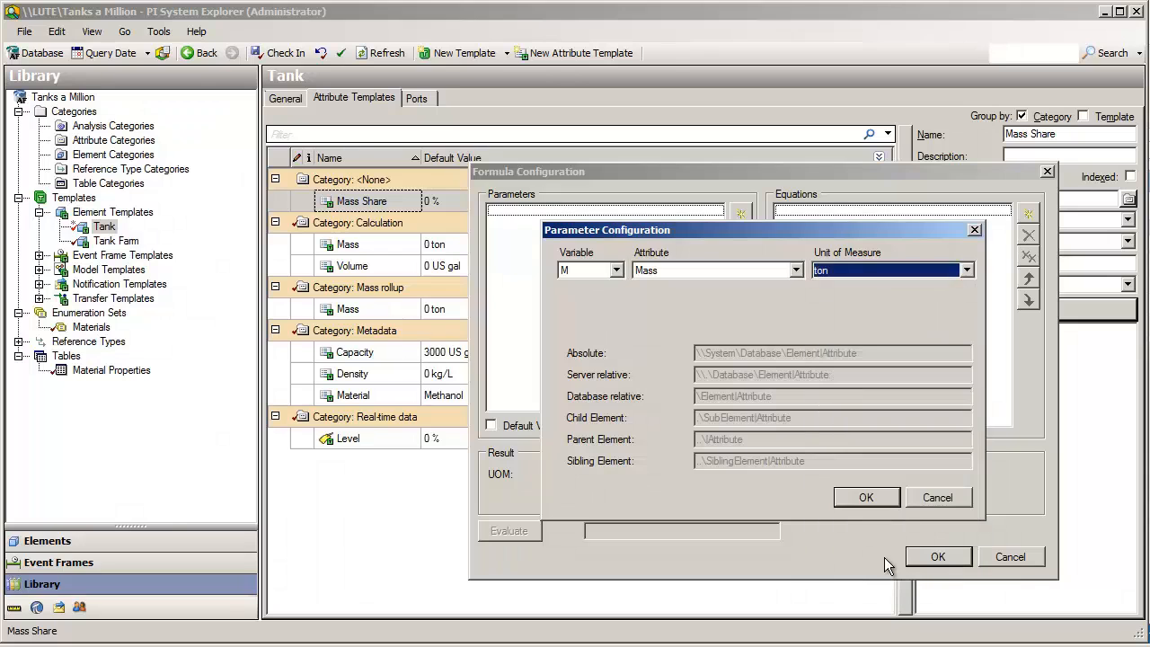
pyautogui.click(888, 498)
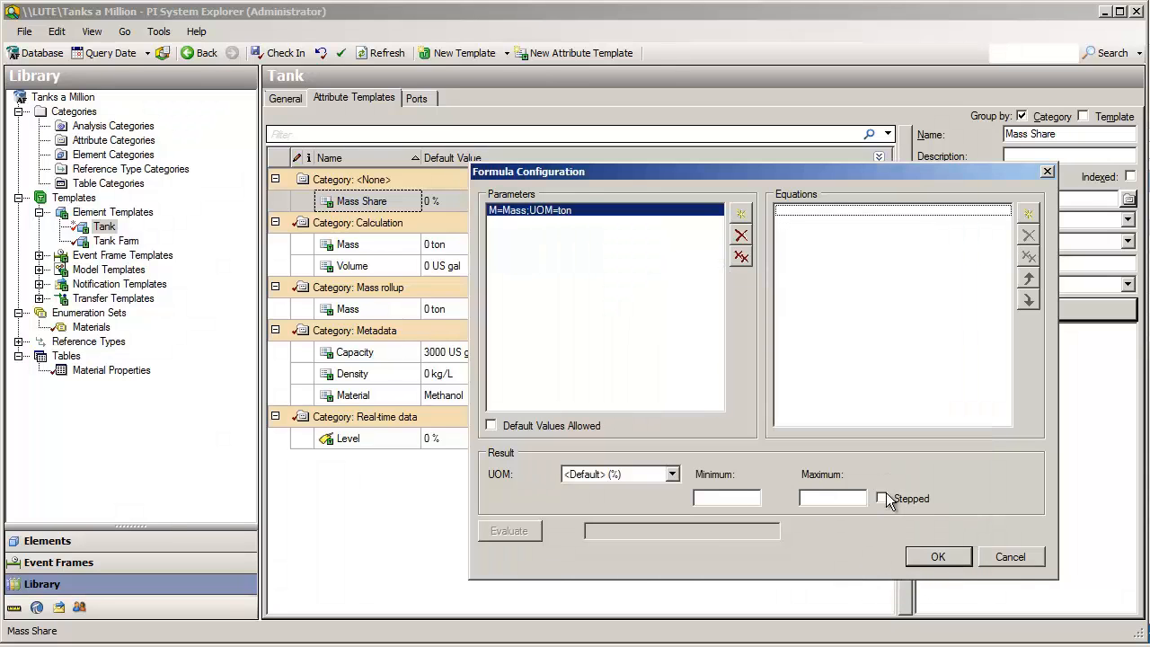
# Start a second formula parameter, A, with <Other> as its attribute source
pyautogui.click(522, 221)
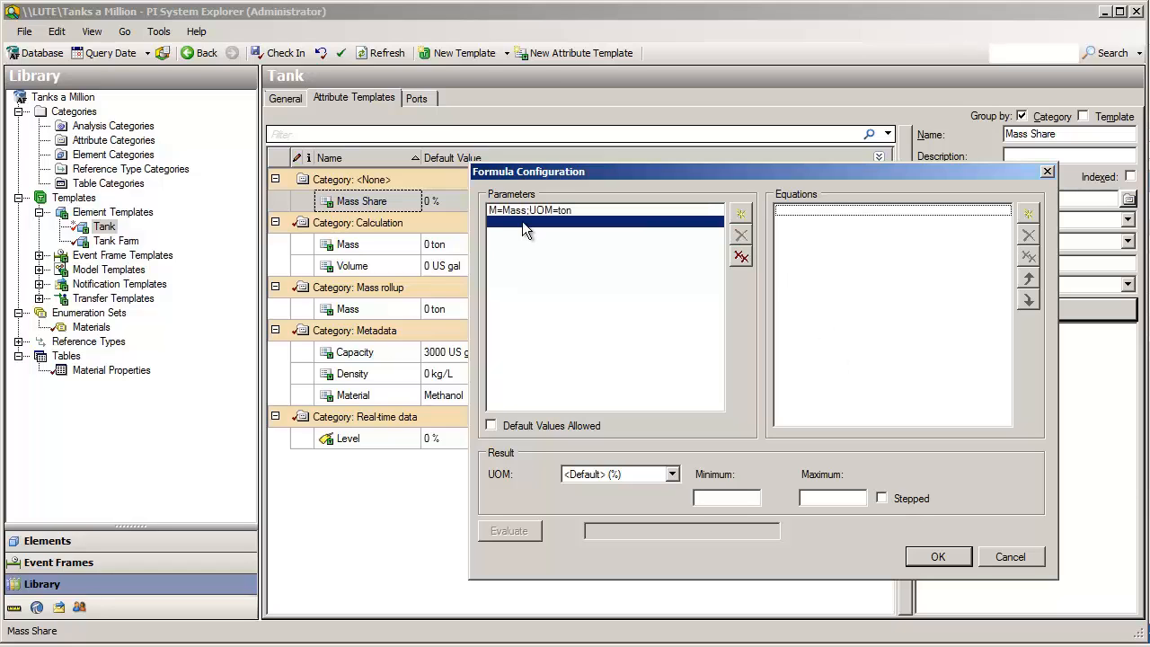
pyautogui.doubleClick(592, 218)
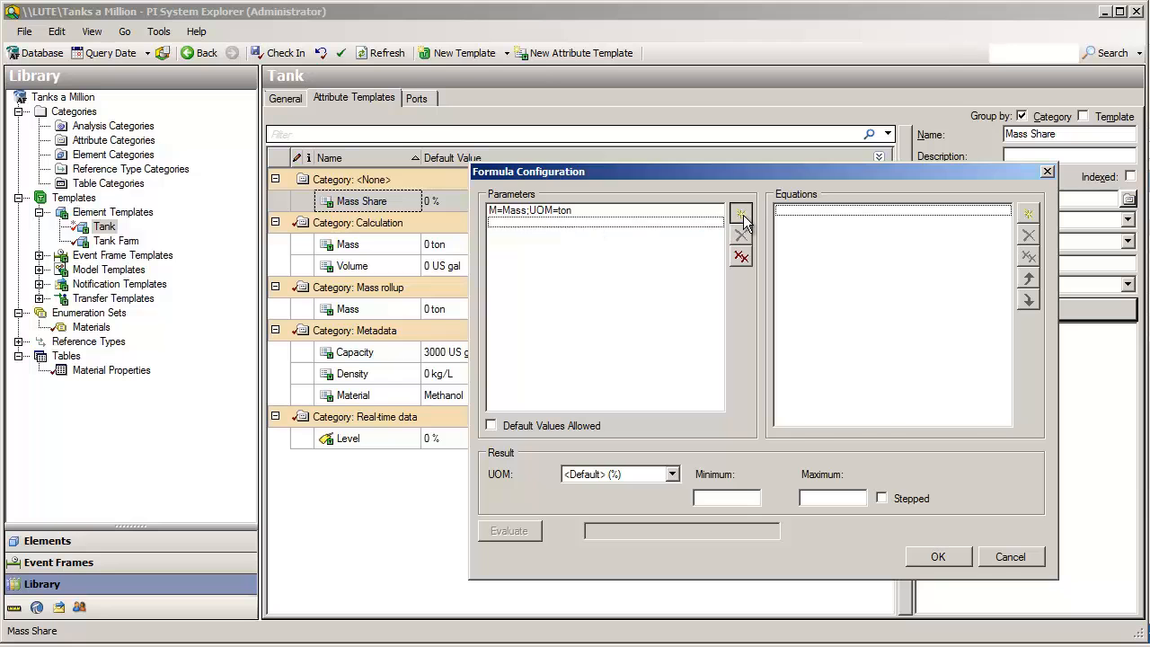
pyautogui.click(733, 271)
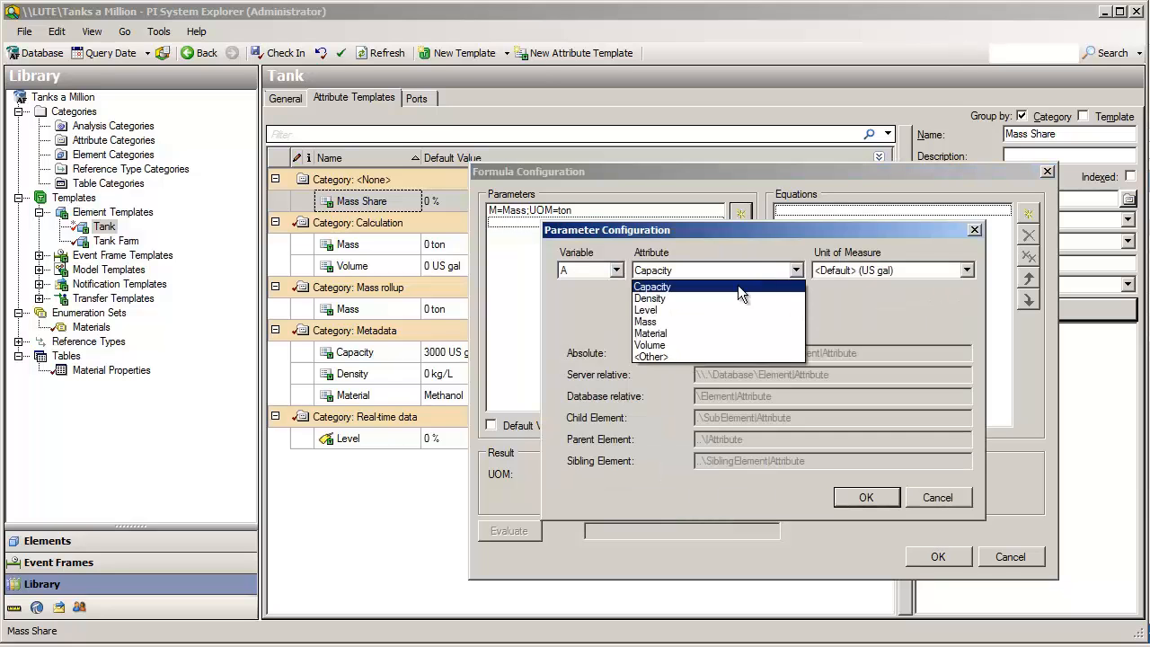
pyautogui.click(653, 358)
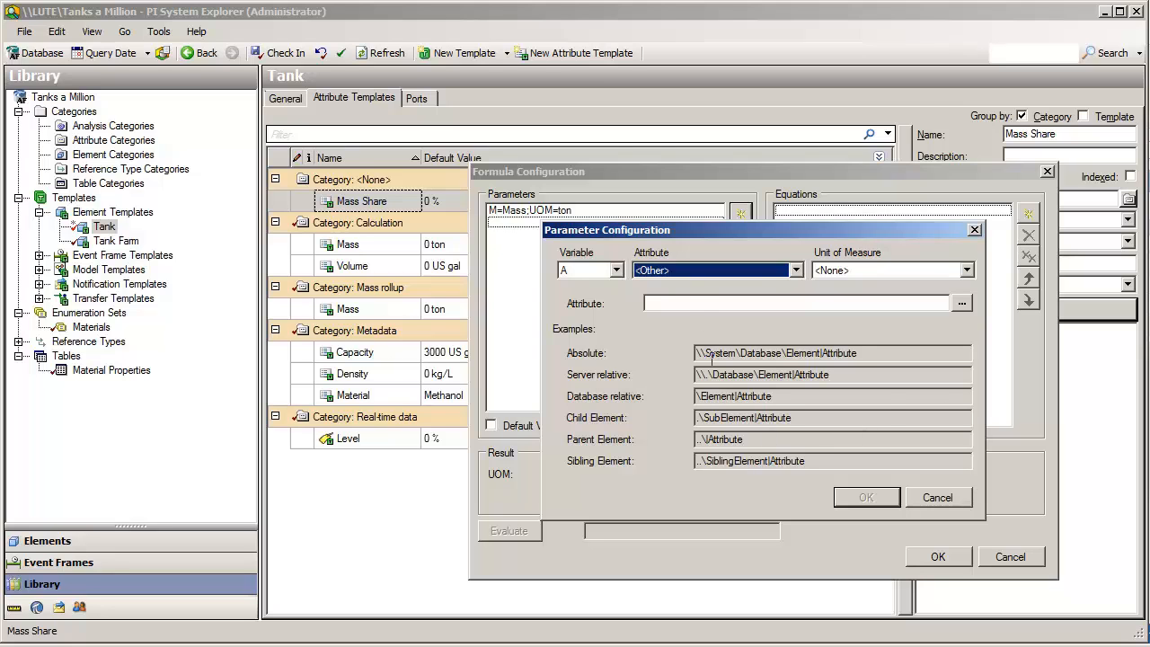
pyautogui.click(688, 303)
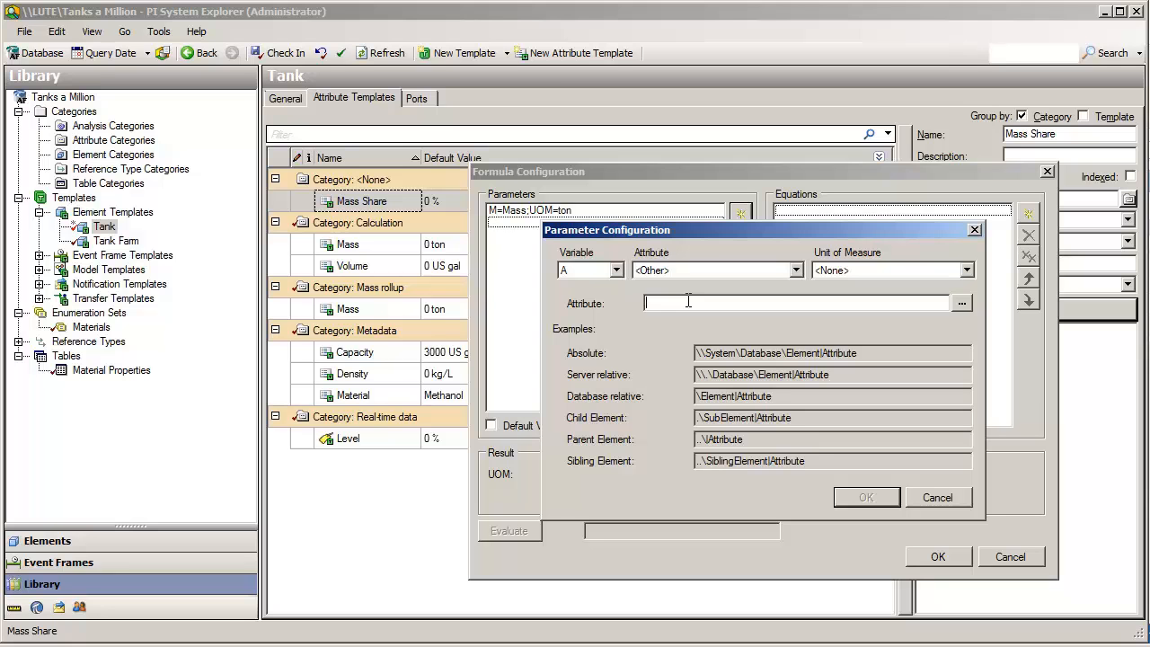
# Demonstrate relative paths in a Command Prompt by changing to the parent folder and the drive root, then return to the parameter configuration
pyautogui.press('super+r')
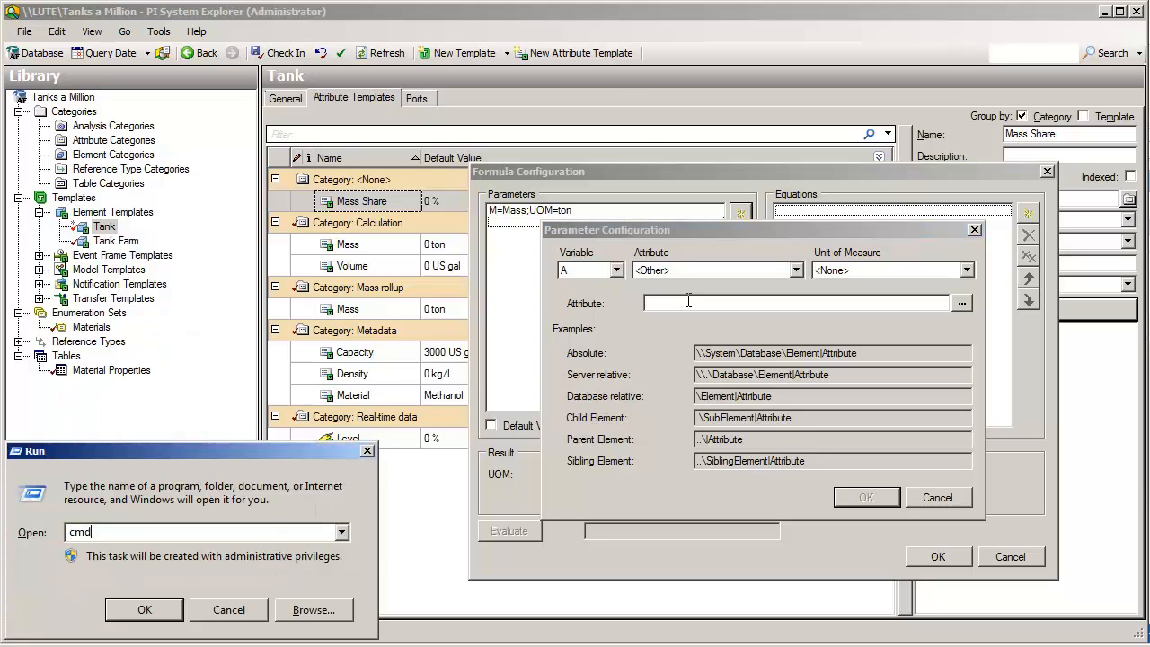
pyautogui.press('Return')
pyautogui.write('cd')
pyautogui.press('Return')
pyautogui.write('cd ')
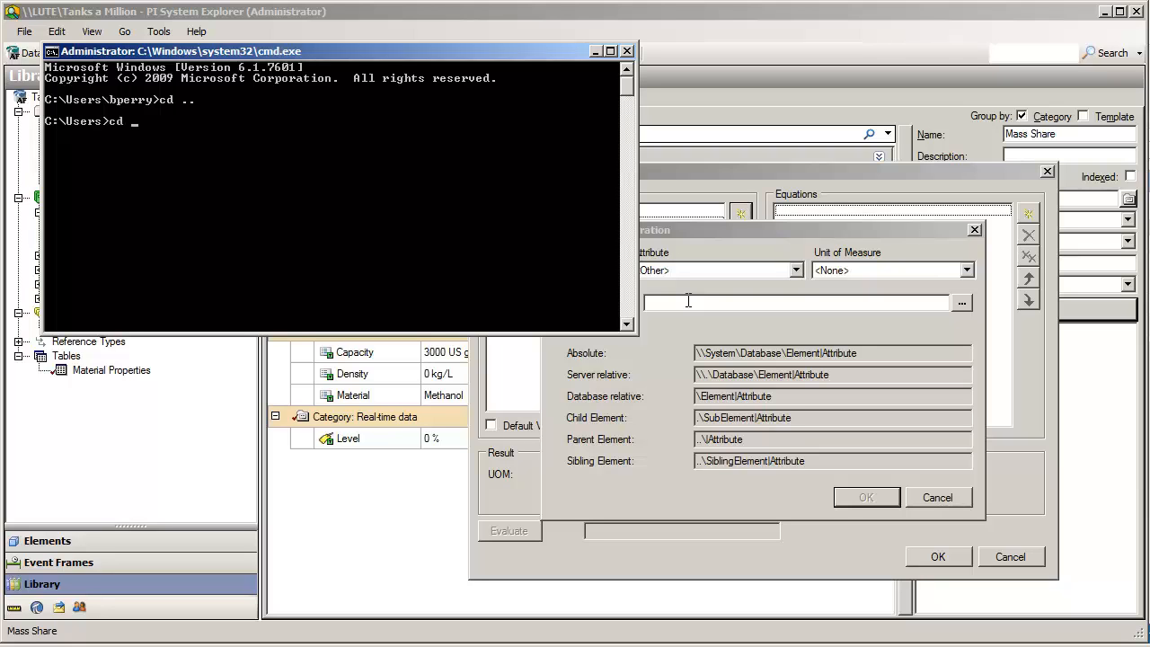
pyautogui.write('.\\')
pyautogui.press('Tab')
pyautogui.press('Tab')
pyautogui.press('BackSpace')
pyautogui.press('BackSpace')
pyautogui.press('BackSpace')
pyautogui.press('BackSpace')
pyautogui.press('BackSpace')
pyautogui.press('BackSpace')
pyautogui.press('BackSpace')
pyautogui.press('BackSpace')
pyautogui.press('BackSpace')
pyautogui.press('BackSpace')
pyautogui.write('cd \\')
pyautogui.press('Return')
pyautogui.click(811, 232)
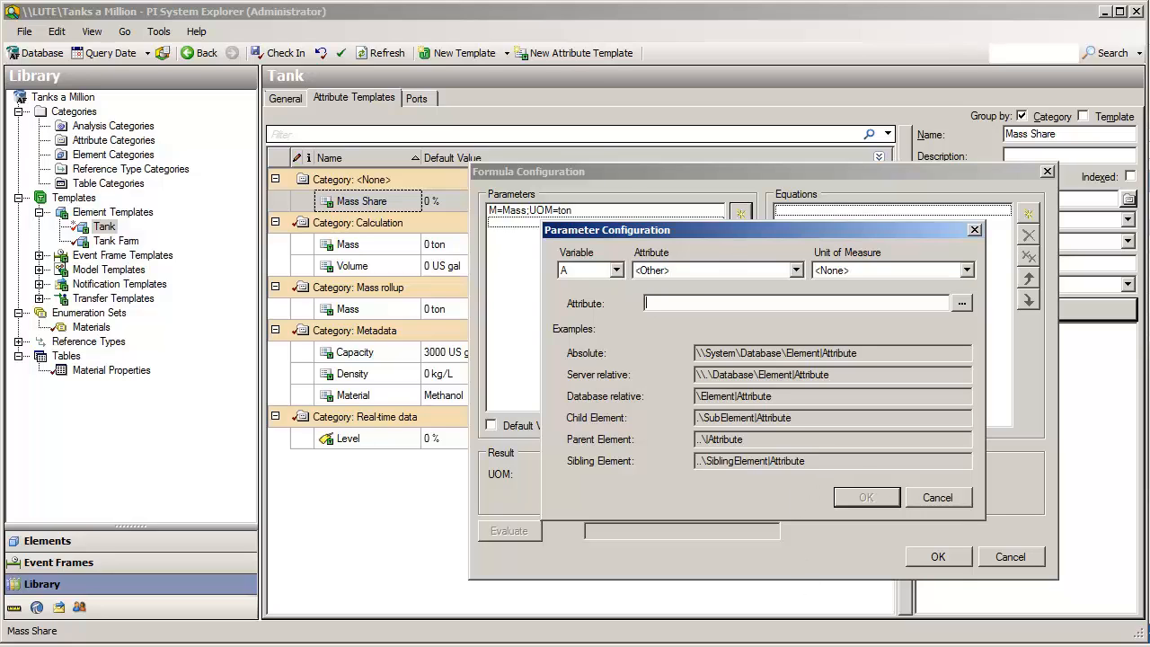
# Point parameter A to the parent element's mass with the path ..\|Mass and set its unit to ton
pyautogui.write('..\\')
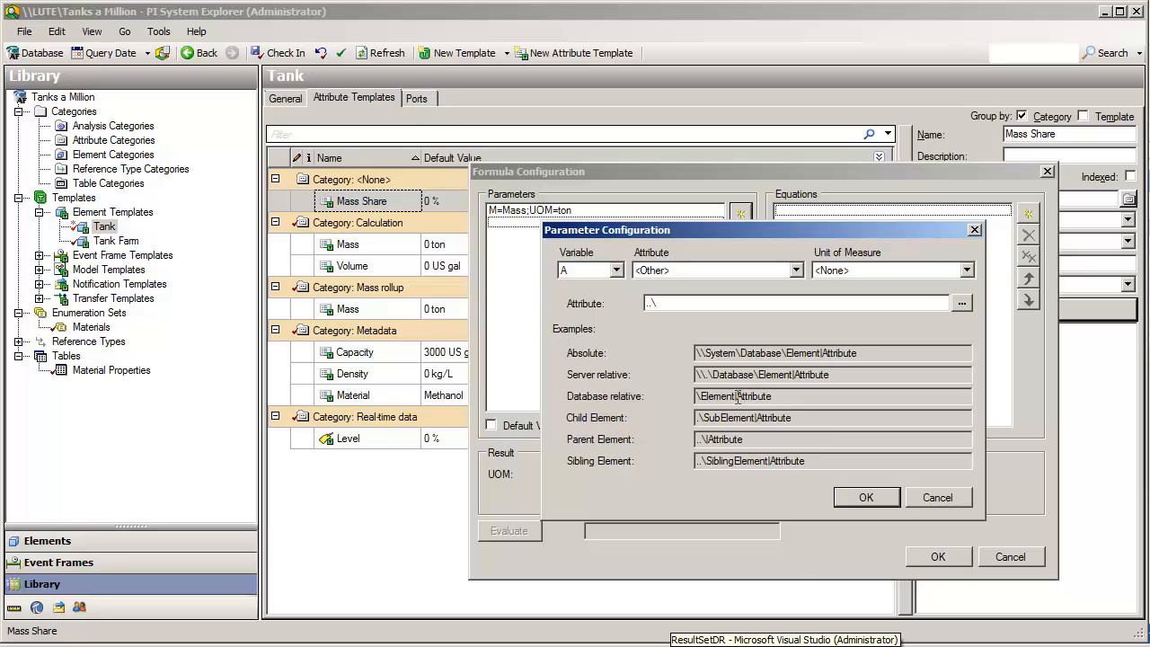
pyautogui.write('Mass')
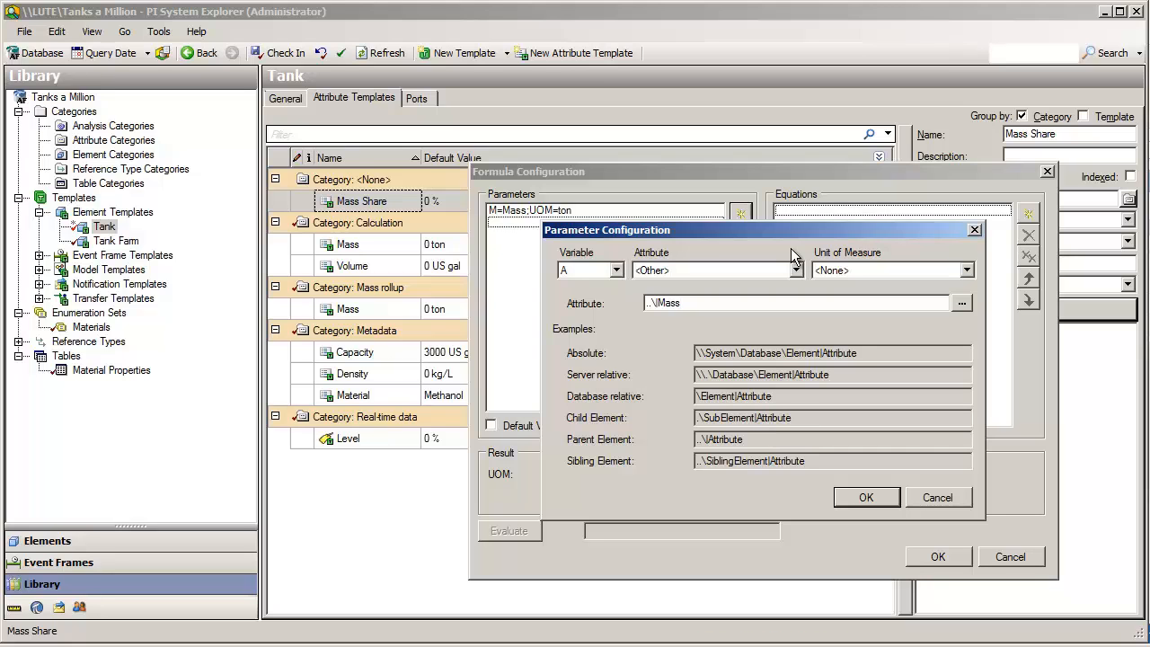
pyautogui.click(880, 269)
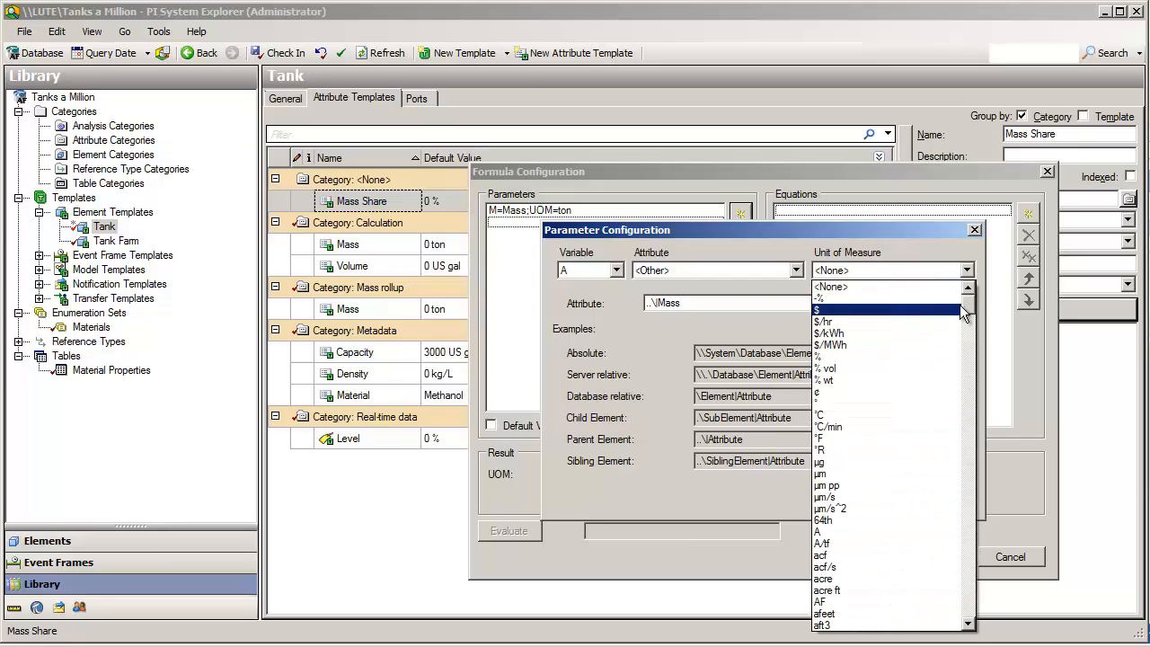
pyautogui.moveTo(974, 298); pyautogui.dragTo(986, 586)
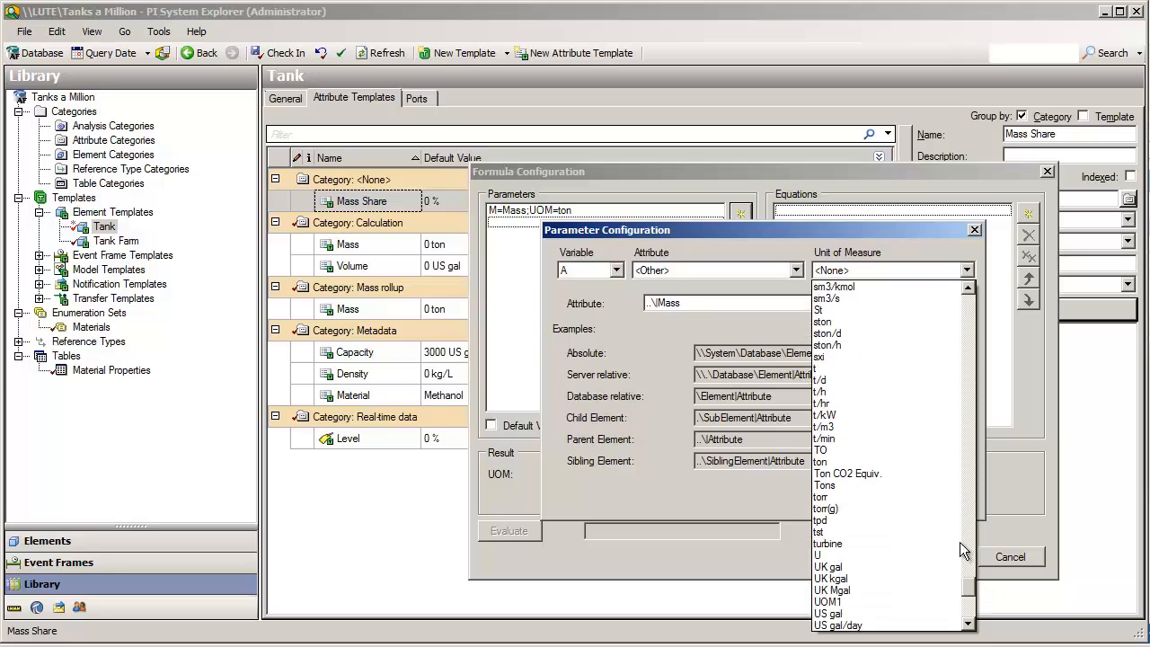
pyautogui.click(862, 462)
pyautogui.click(858, 503)
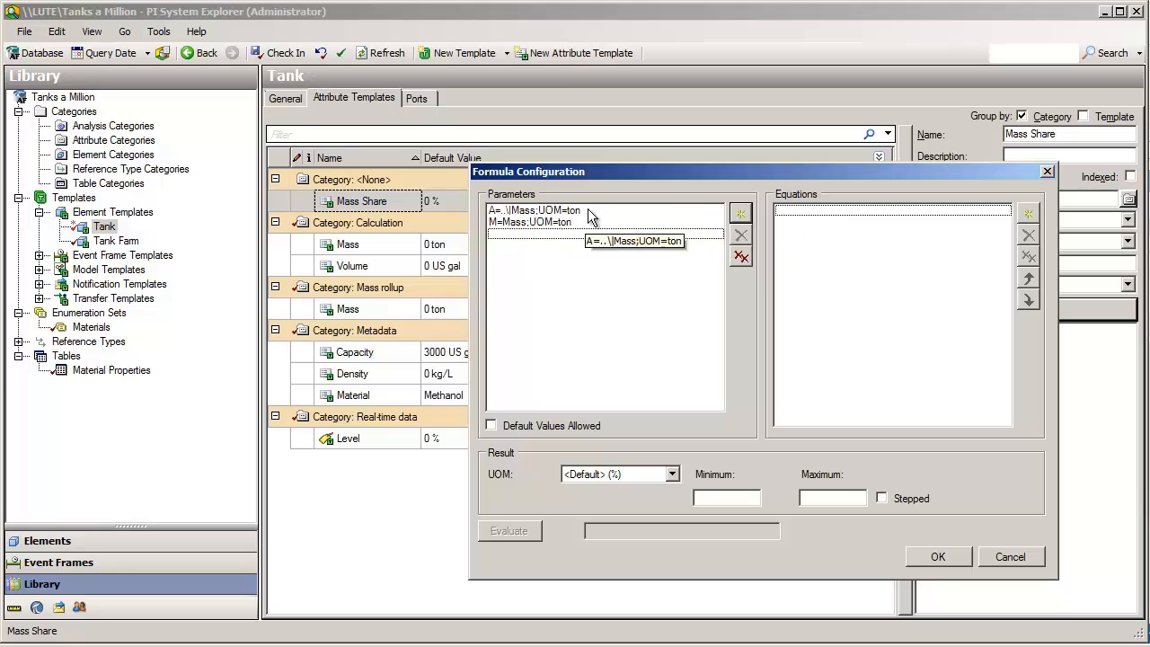
# Enter the equation "if A > 0 then M/A*100 else 0" and set the formula's result unit to %
pyautogui.click(875, 213)
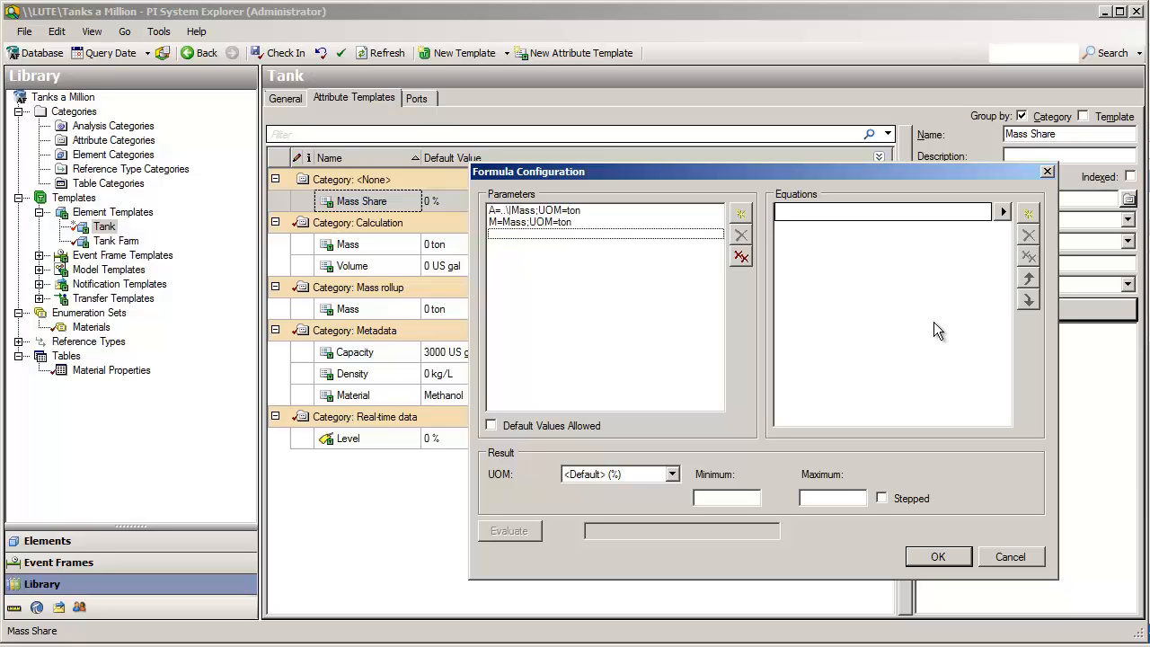
pyautogui.click(1003, 215)
pyautogui.moveTo(1051, 214)
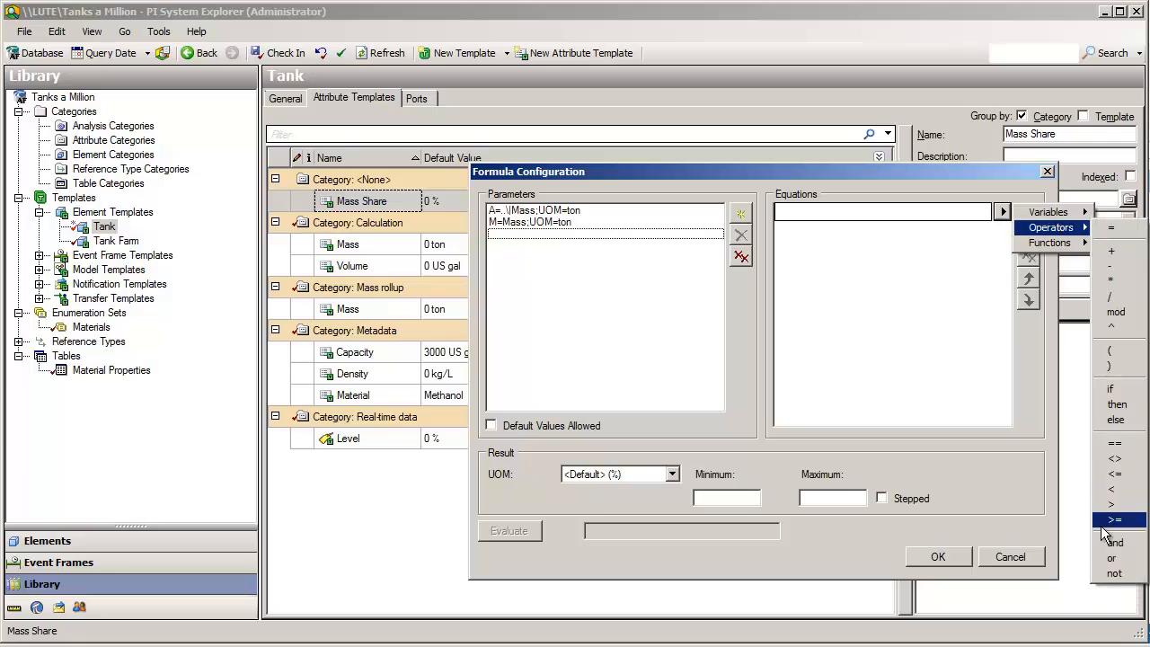
pyautogui.click(804, 210)
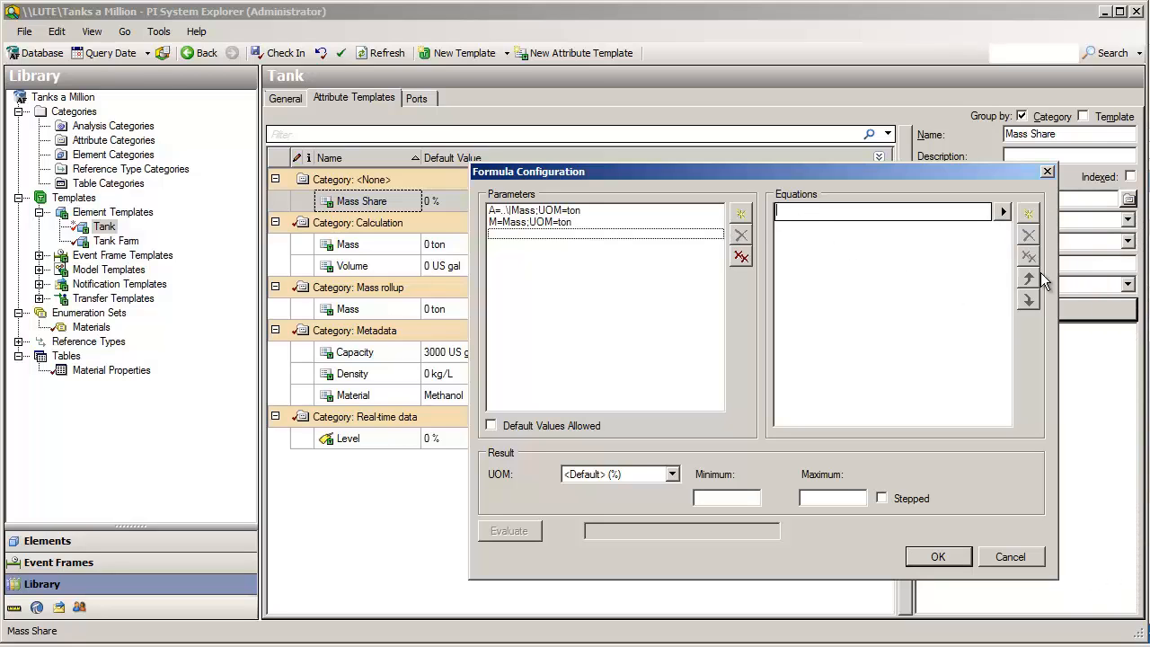
pyautogui.write('if A > 0 thern')
pyautogui.press('BackSpace')
pyautogui.write('n M/A*100 else 0')
pyautogui.press('Return')
pyautogui.click(638, 480)
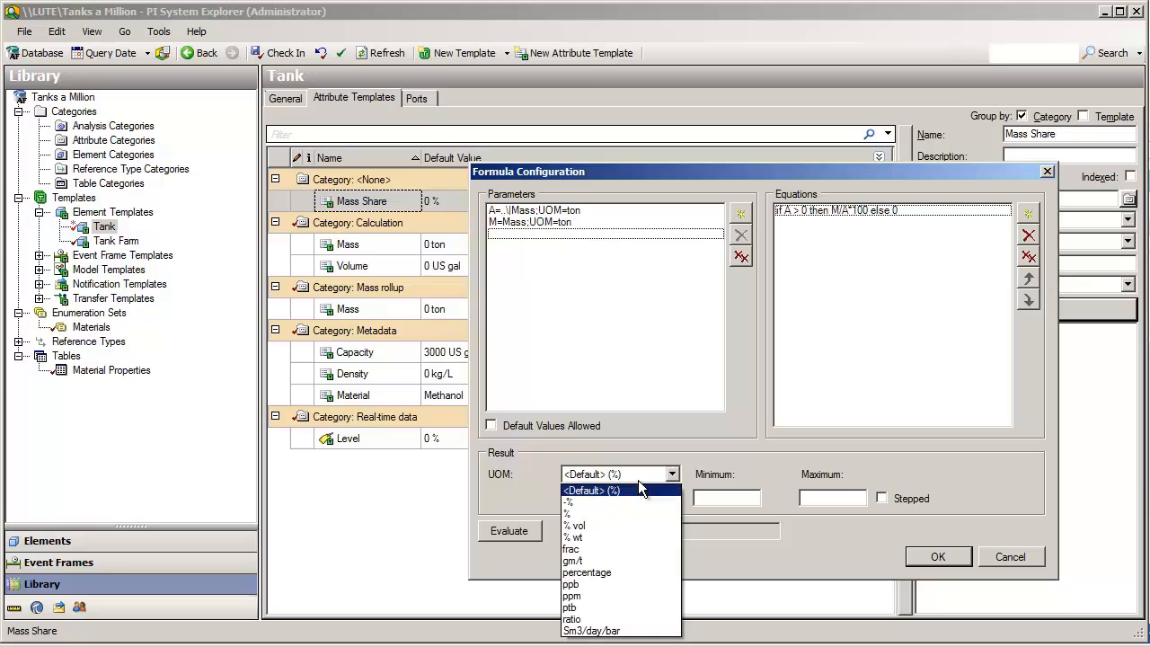
pyautogui.click(618, 502)
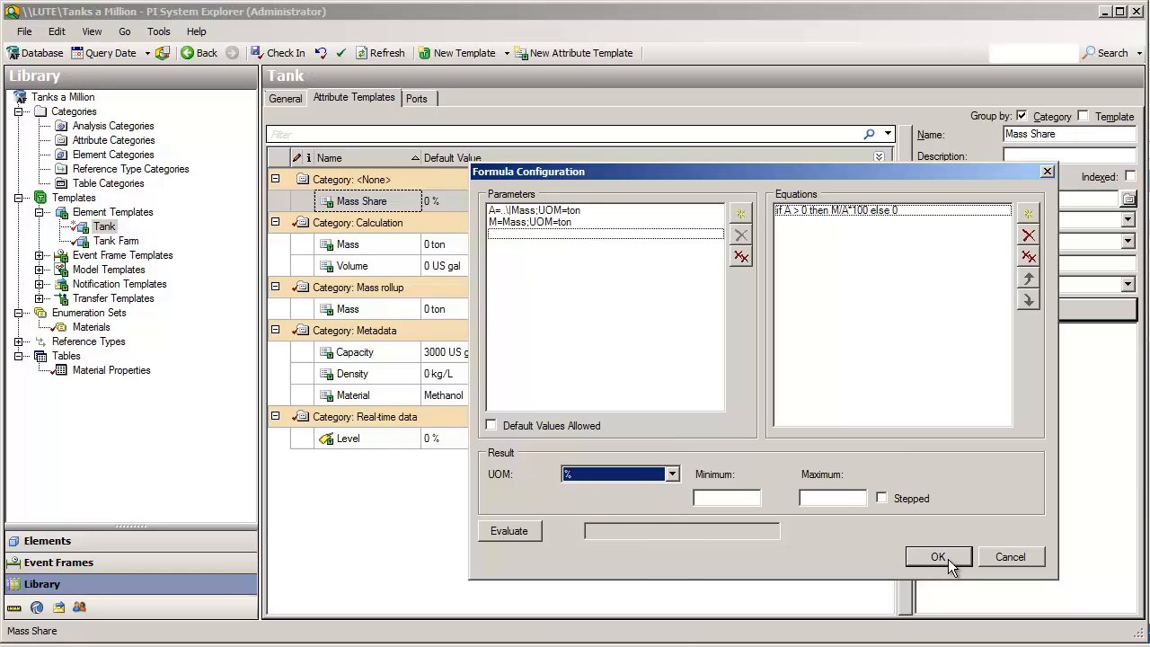
# Accept the formula configuration for the Tank template's Mass Share attribute
pyautogui.click(948, 559)
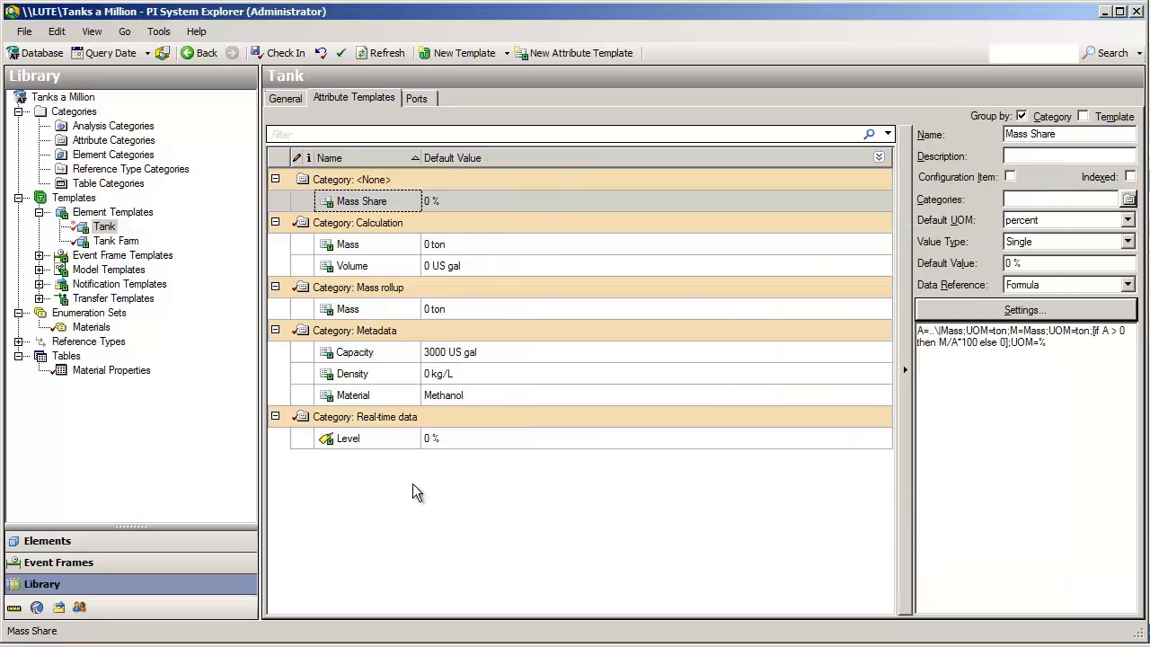
# Examine the Mass and Mass Share attributes of Tank 1, Tank 2 and Tank 3 against the total mass of Tank Farm 1
pyautogui.click(72, 545)
pyautogui.click(82, 128)
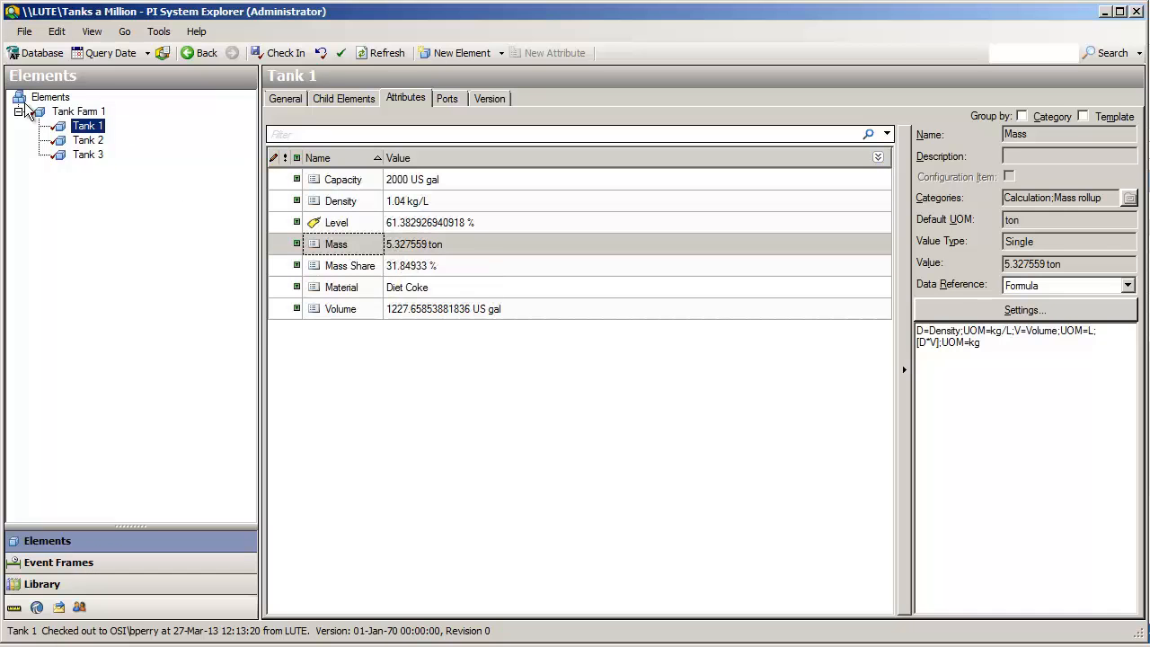
pyautogui.click(73, 111)
pyautogui.click(74, 128)
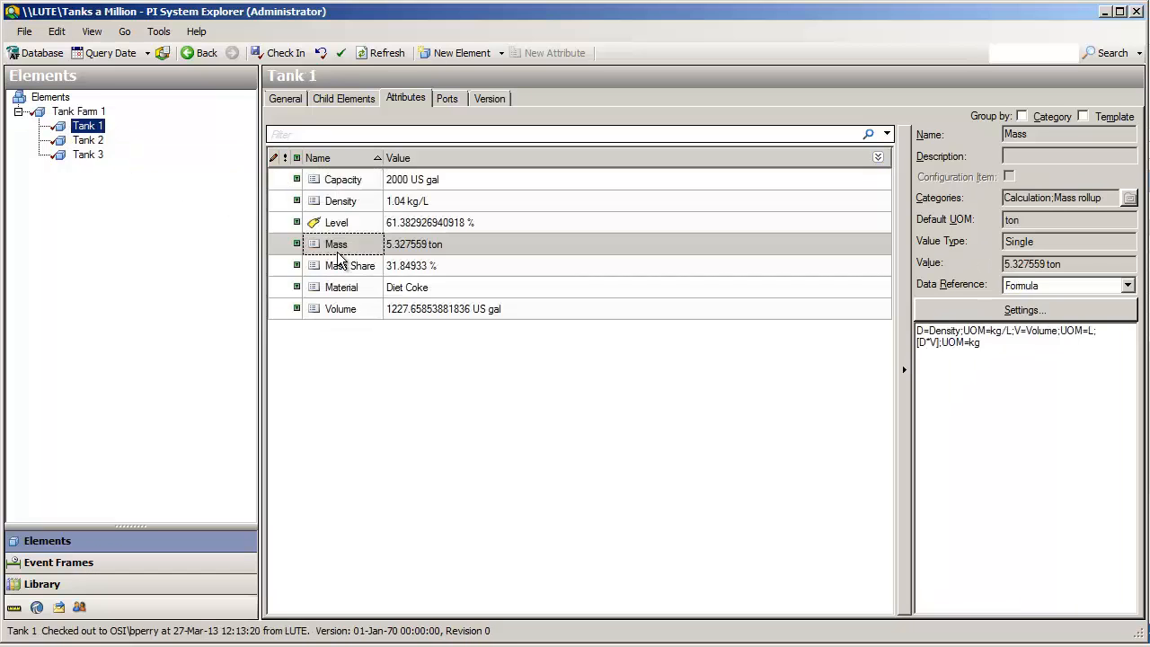
pyautogui.click(73, 114)
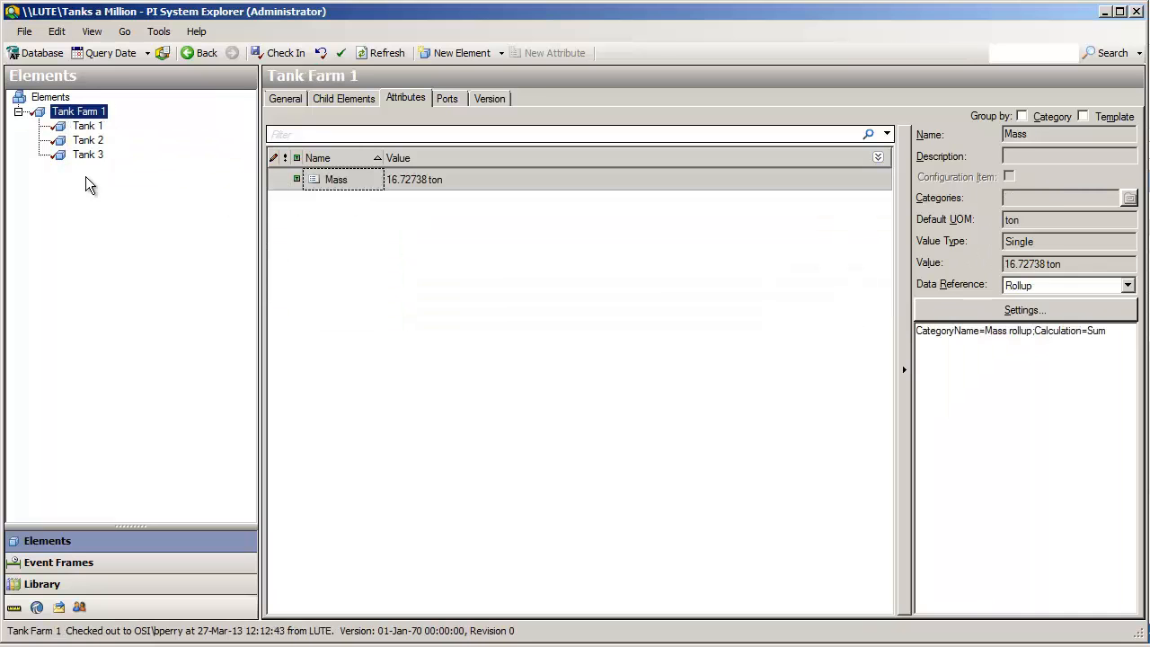
pyautogui.click(85, 127)
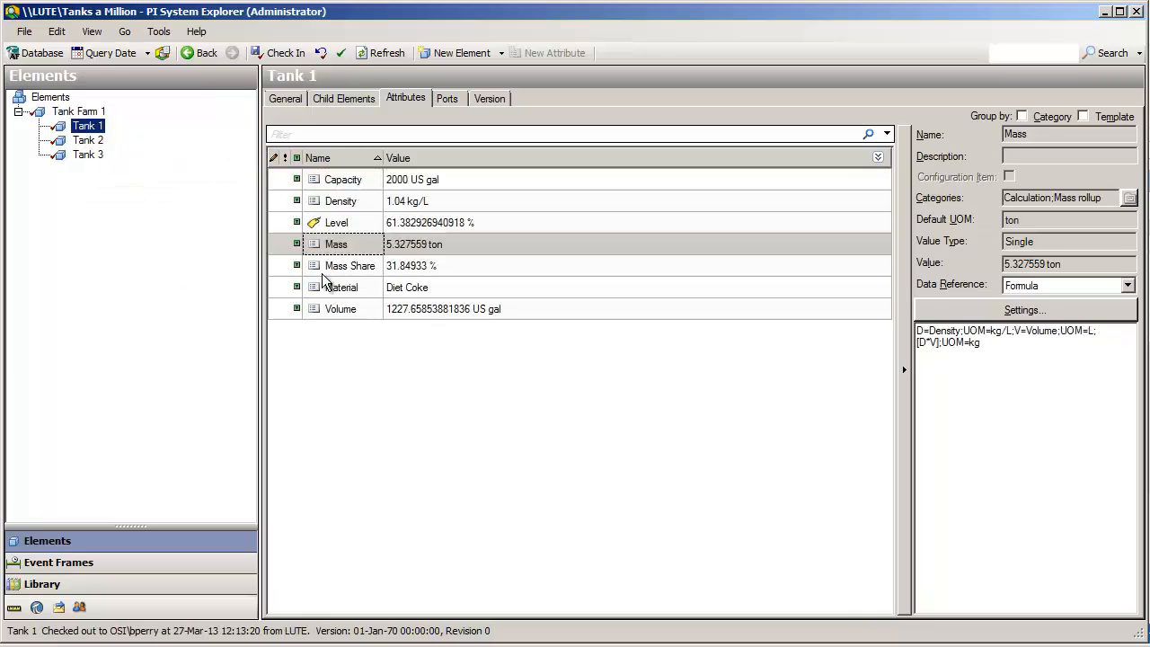
pyautogui.click(82, 144)
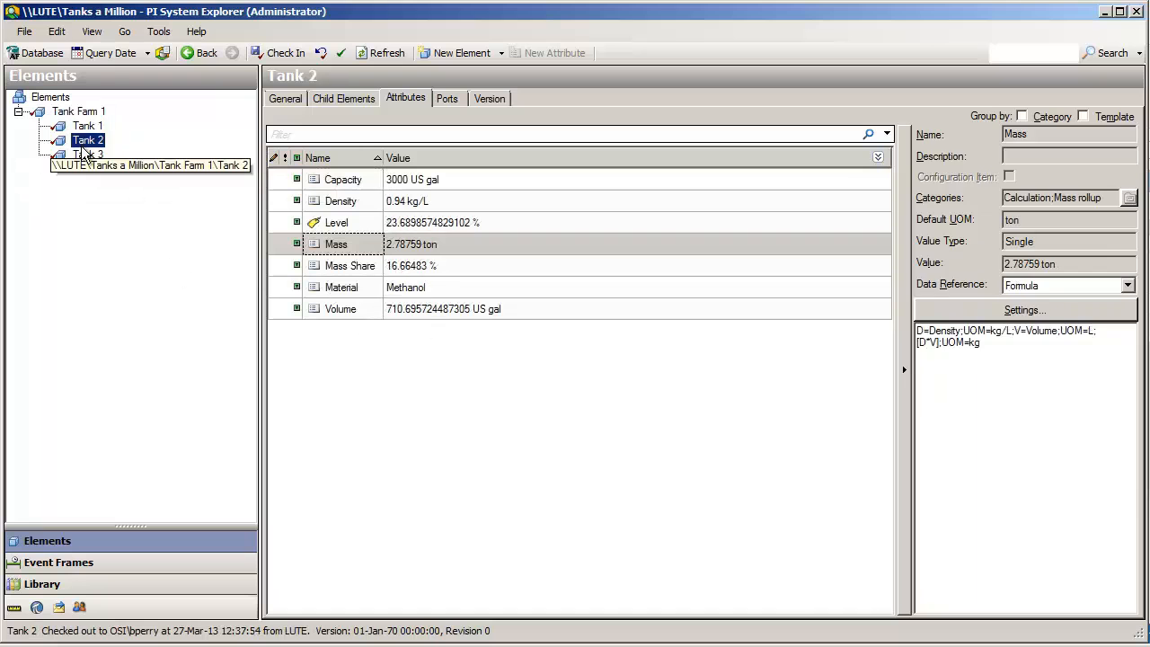
pyautogui.click(85, 157)
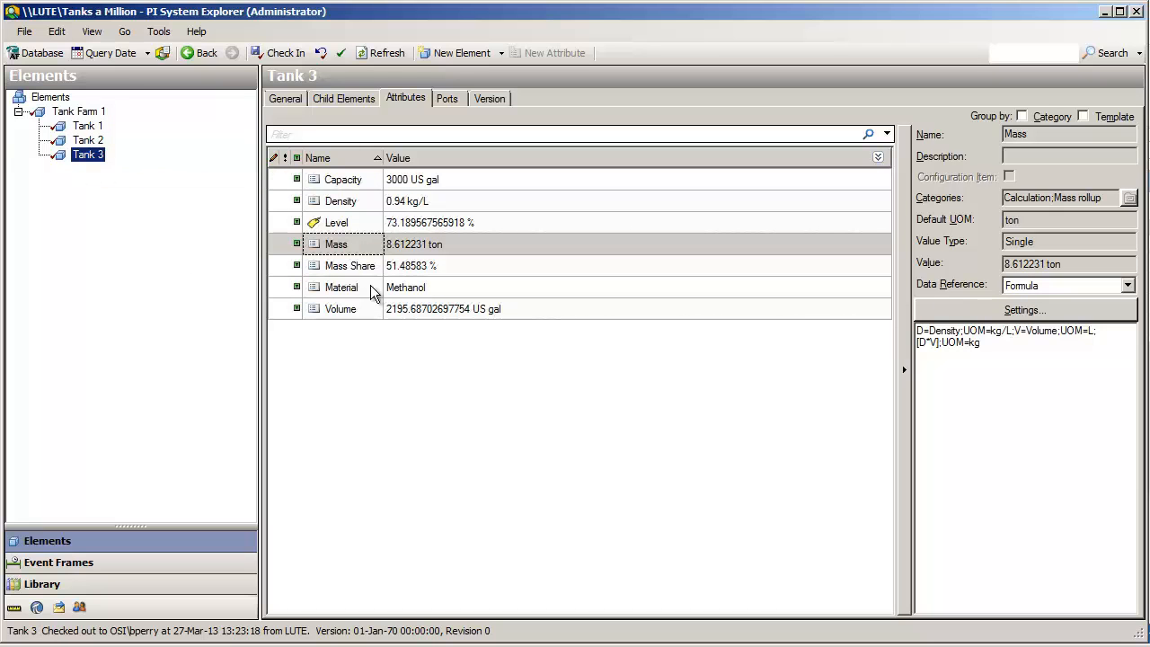
pyautogui.moveTo(432, 276)
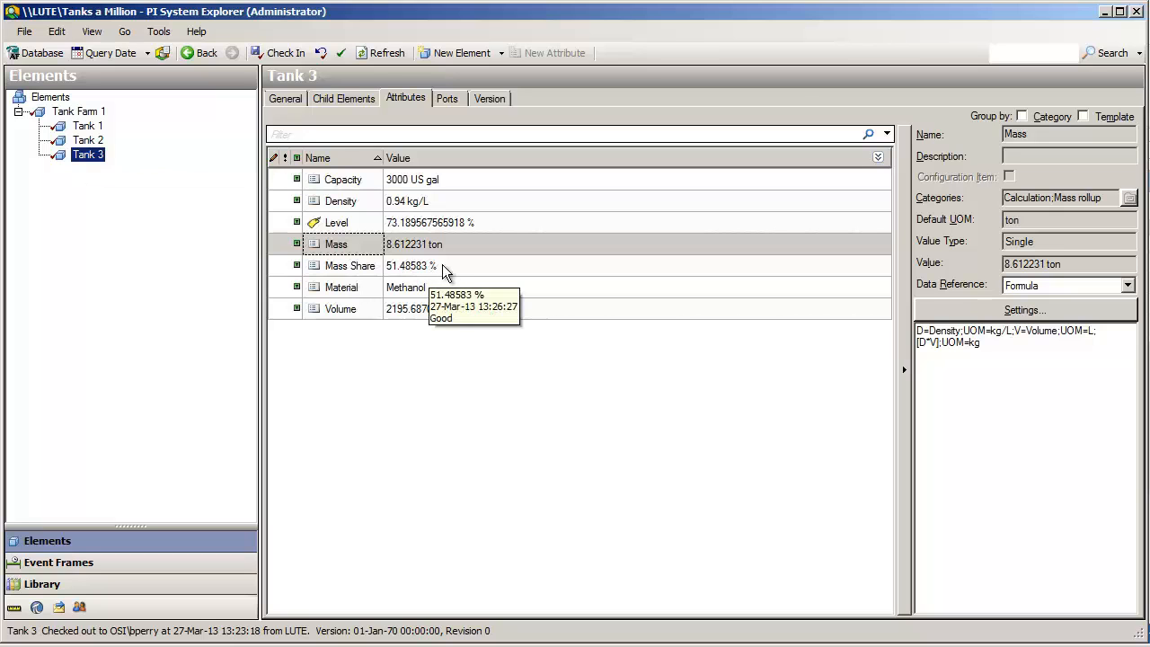
pyautogui.click(351, 272)
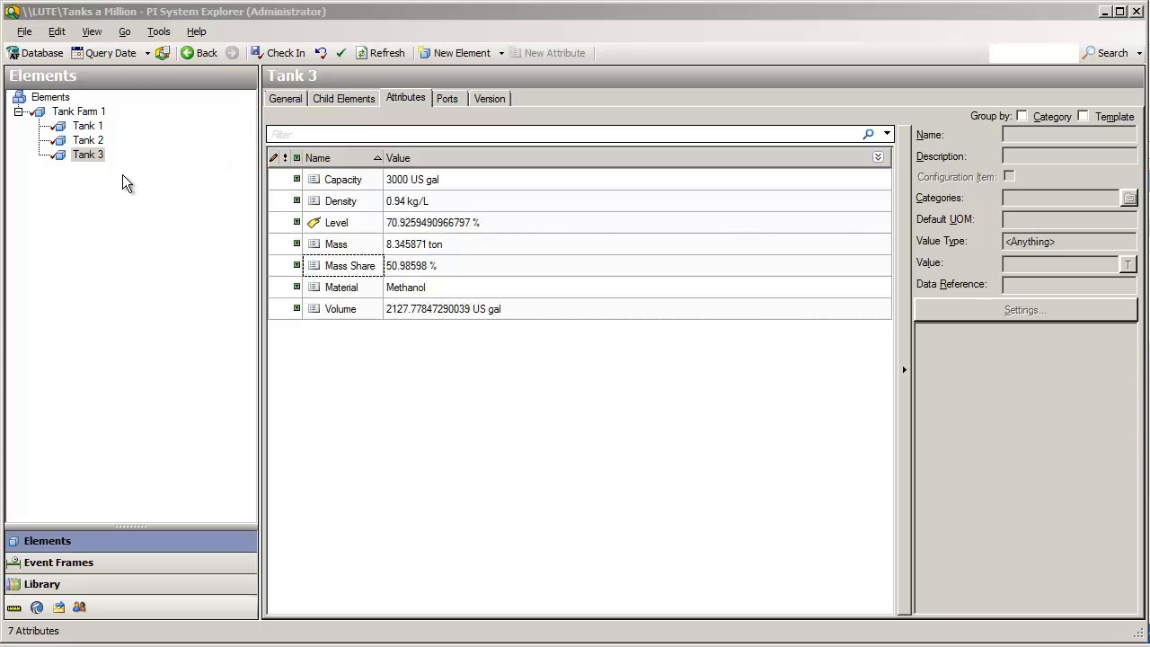
# Check in all edited tables, enumeration sets, templates and elements of the Tanks a Million database without creating a new version
pyautogui.click(303, 56)
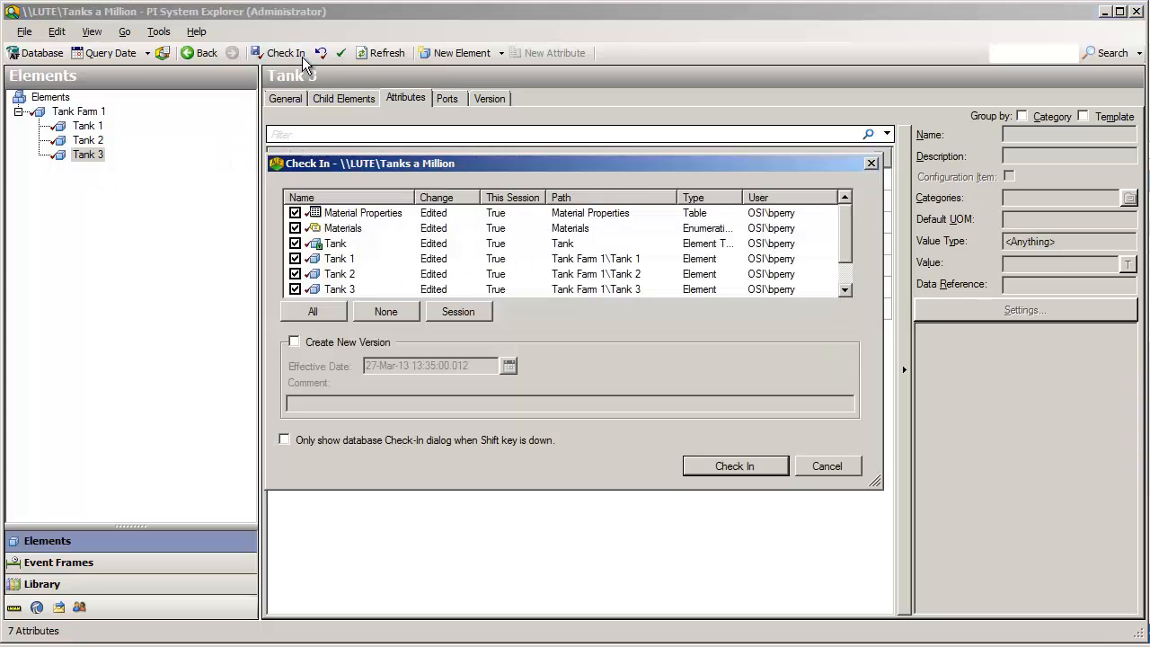
pyautogui.click(764, 466)
pyautogui.click(749, 387)
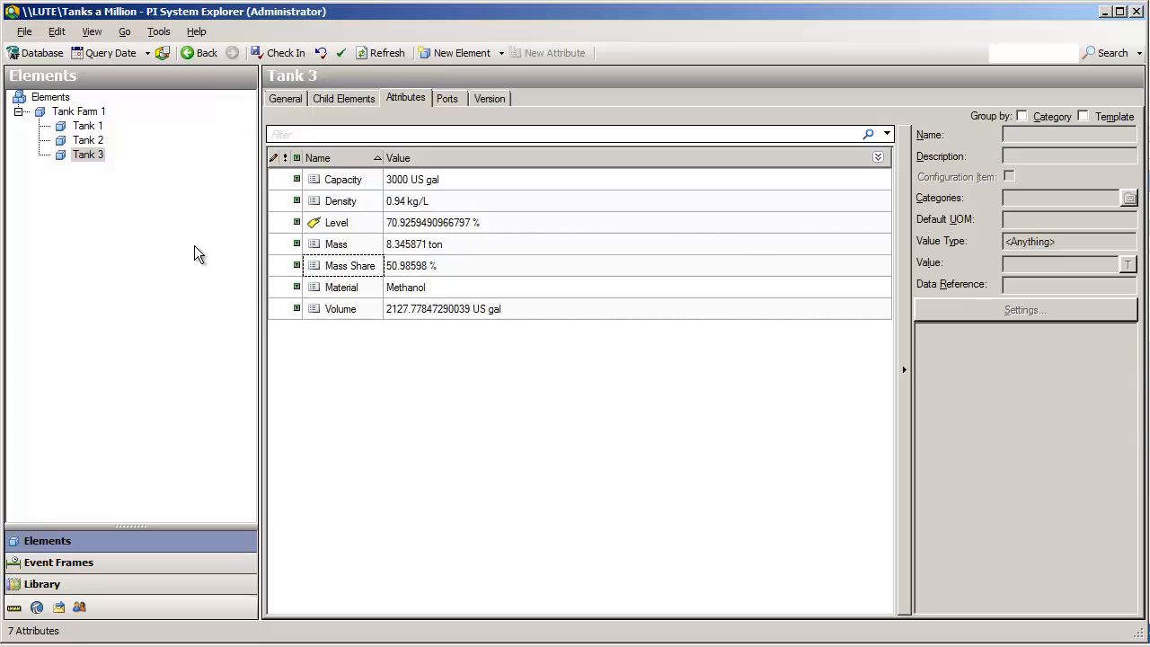
# Check out the Tank 3 element manually and check it back in without creating a new version
pyautogui.rightClick(92, 161)
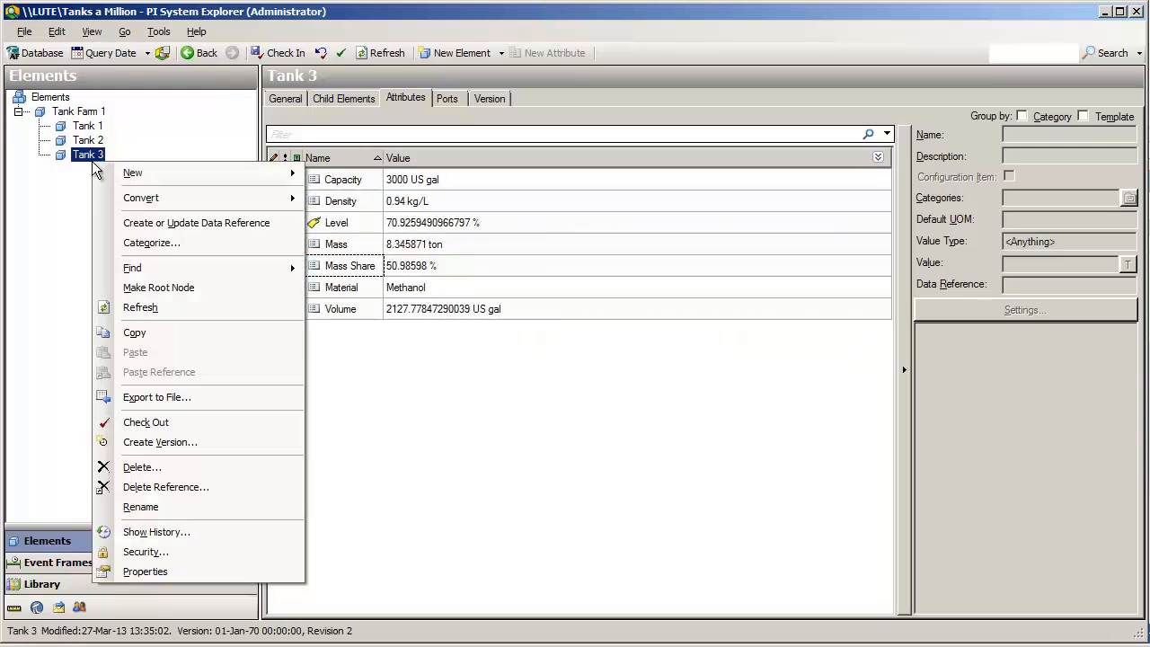
pyautogui.click(160, 426)
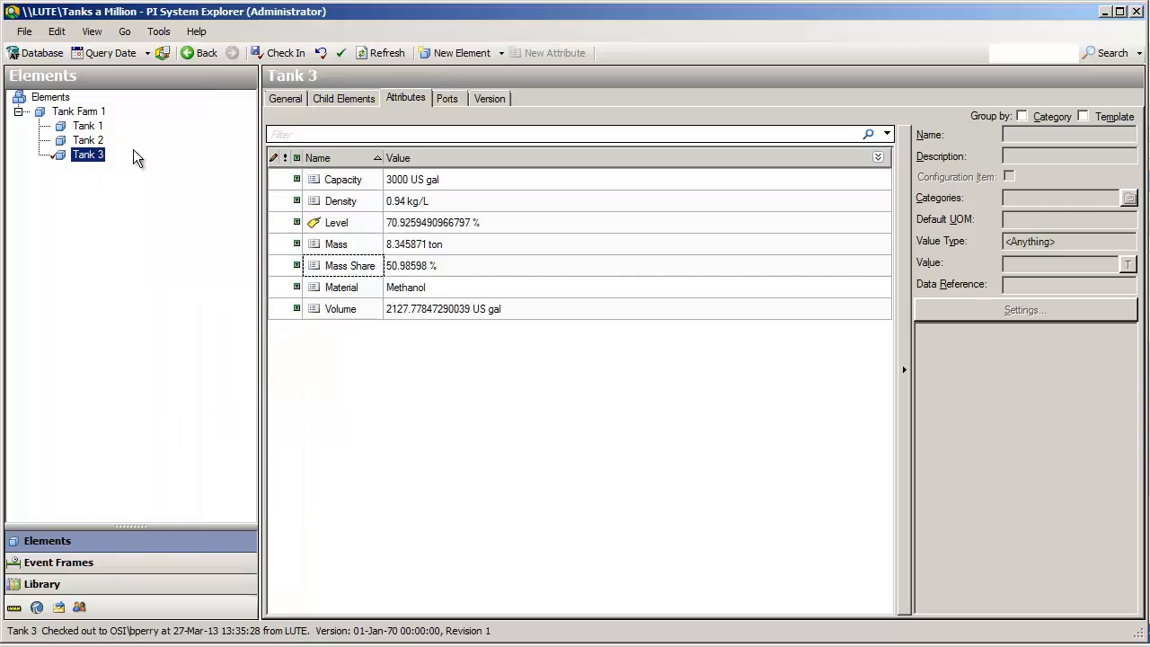
pyautogui.rightClick(96, 152)
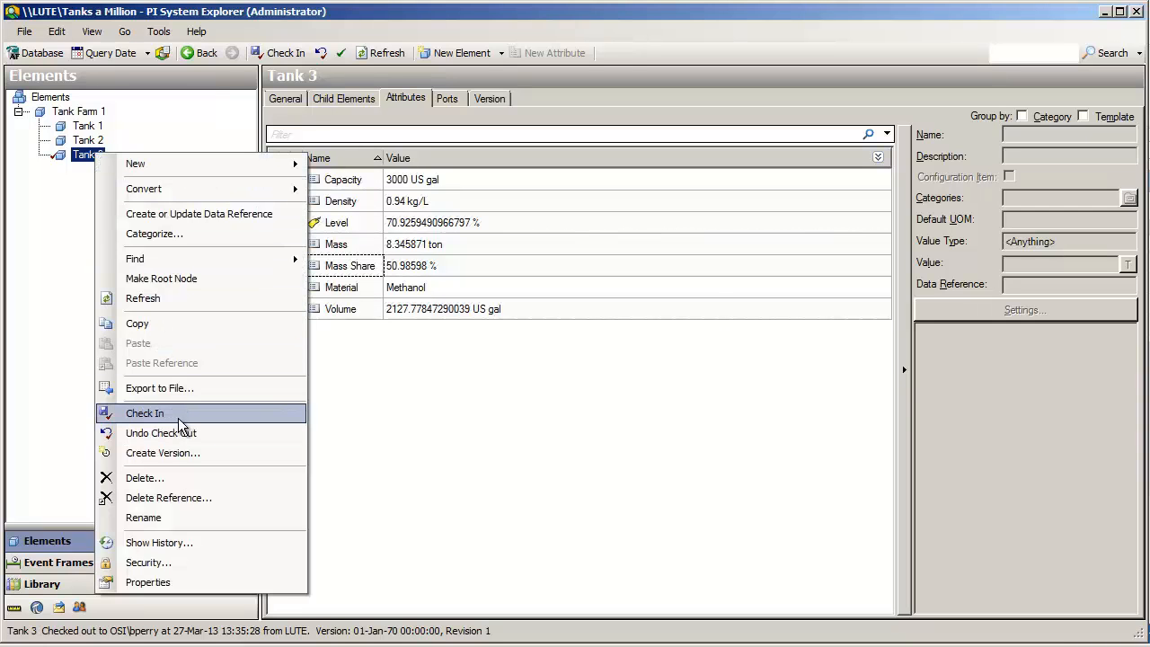
pyautogui.click(262, 56)
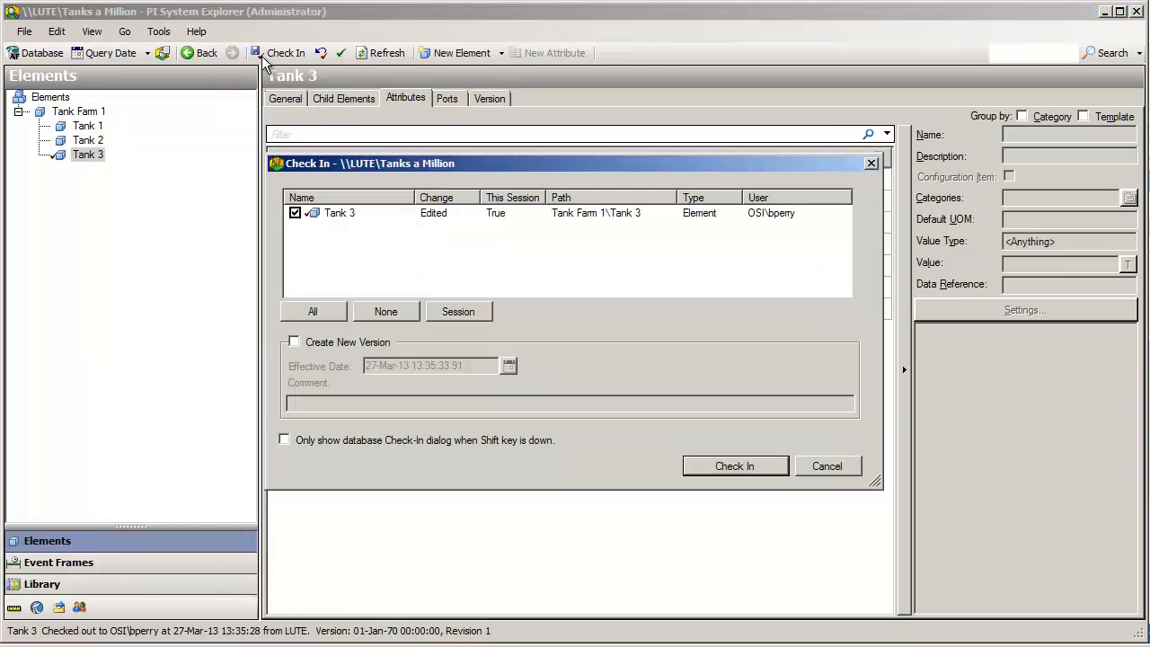
pyautogui.click(751, 468)
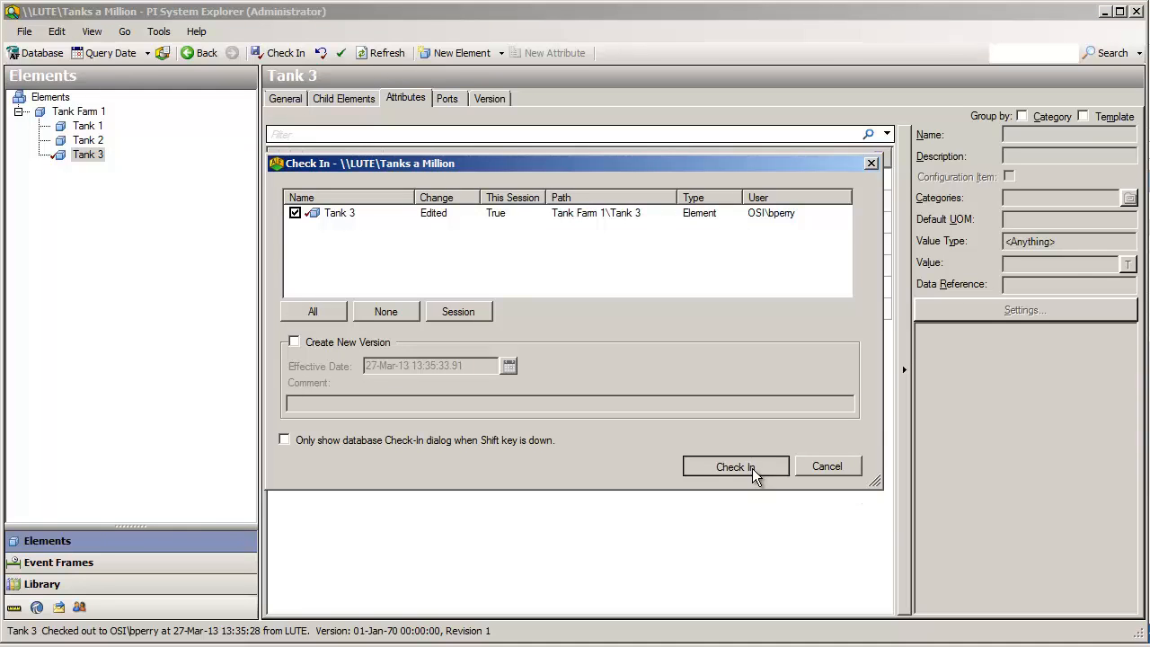